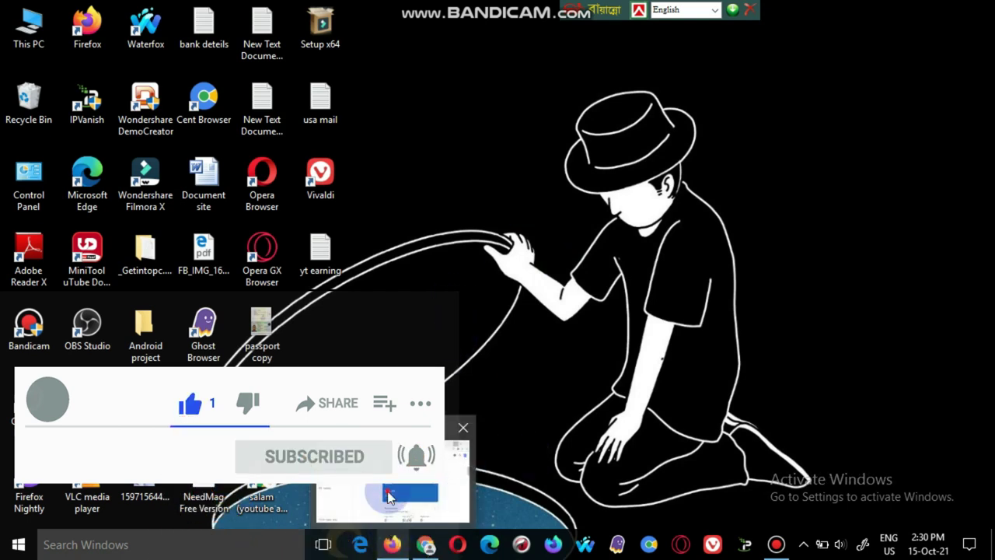
- Switch to the AdSense page in Firefox and open the account's payments info
left_click(392, 545)
scroll(249, 227, "up", 2)
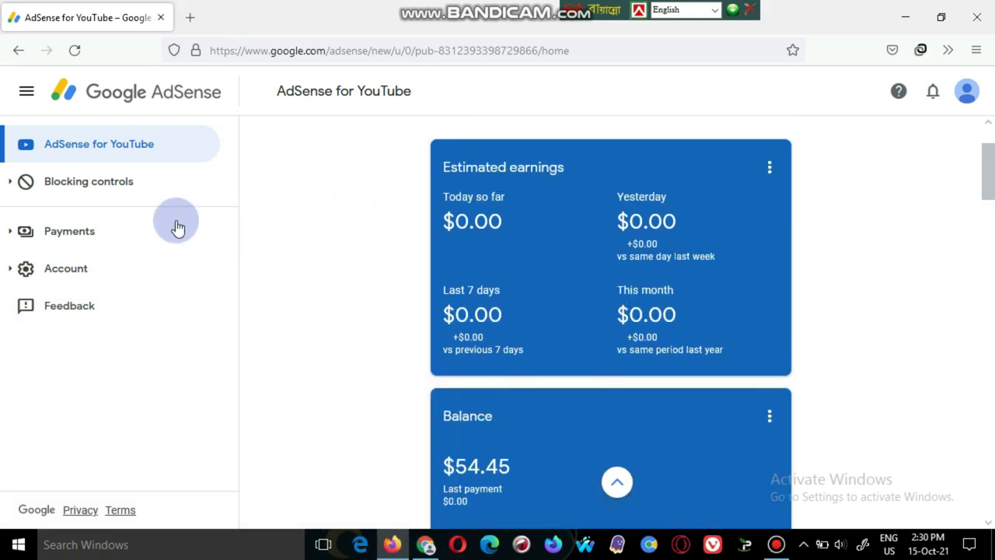
scroll(393, 284, "down", 2)
scroll(326, 252, "up", 2)
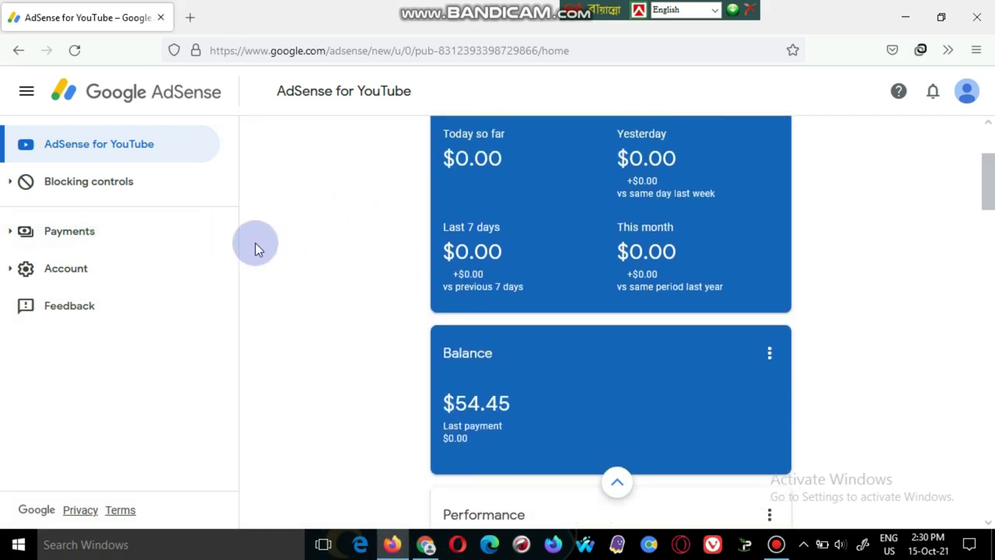
left_click(78, 231)
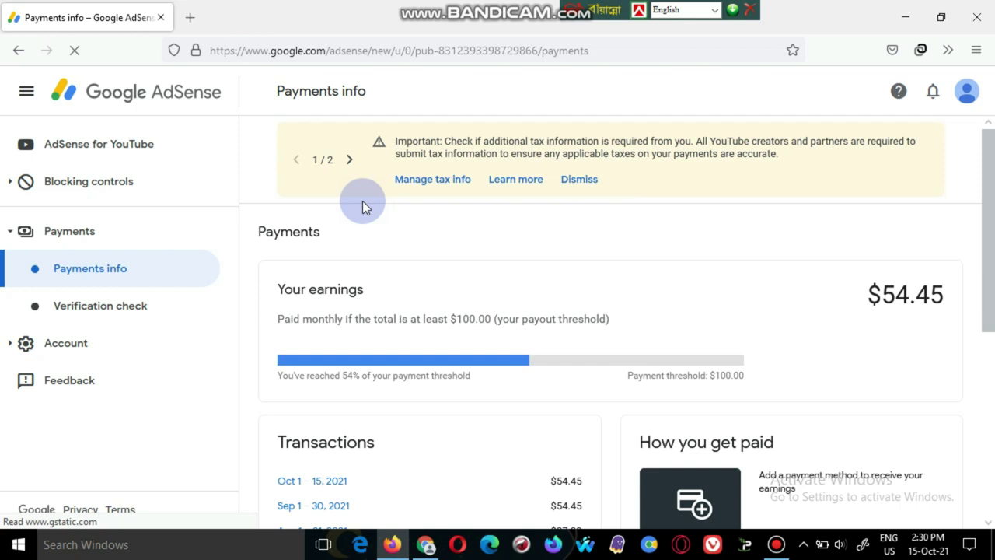
- Start adding a payment method and choose to add new wire transfer details
scroll(507, 201, "down", 3)
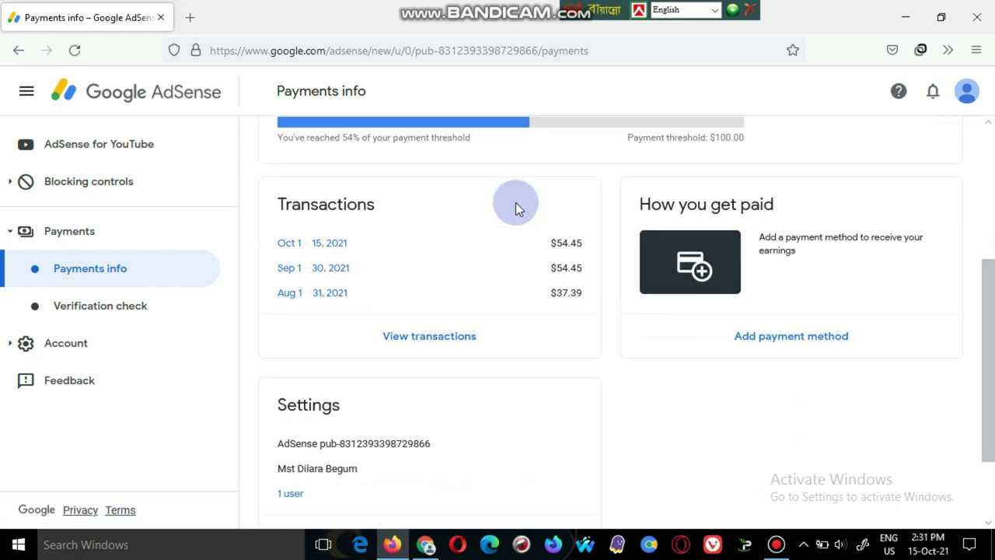
left_click(795, 339)
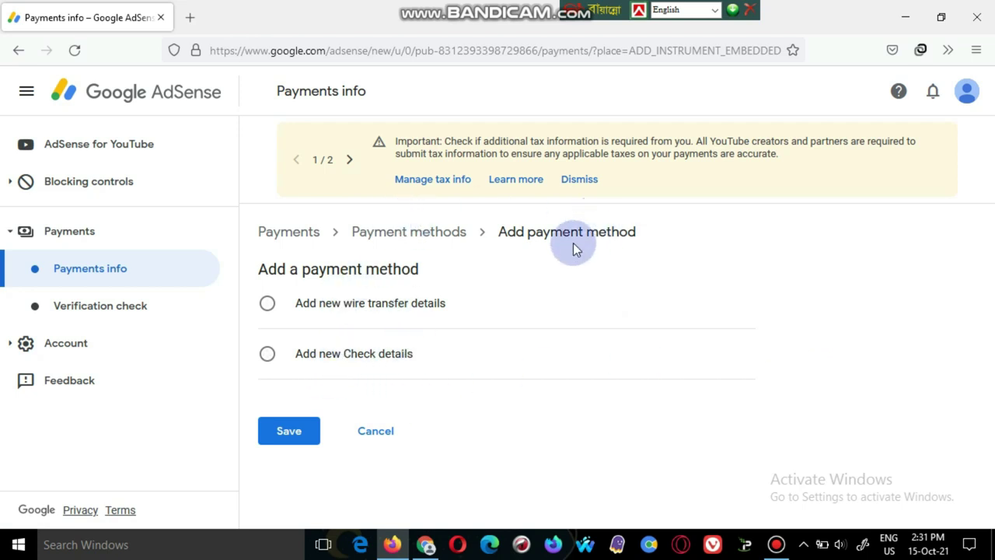
left_click(268, 304)
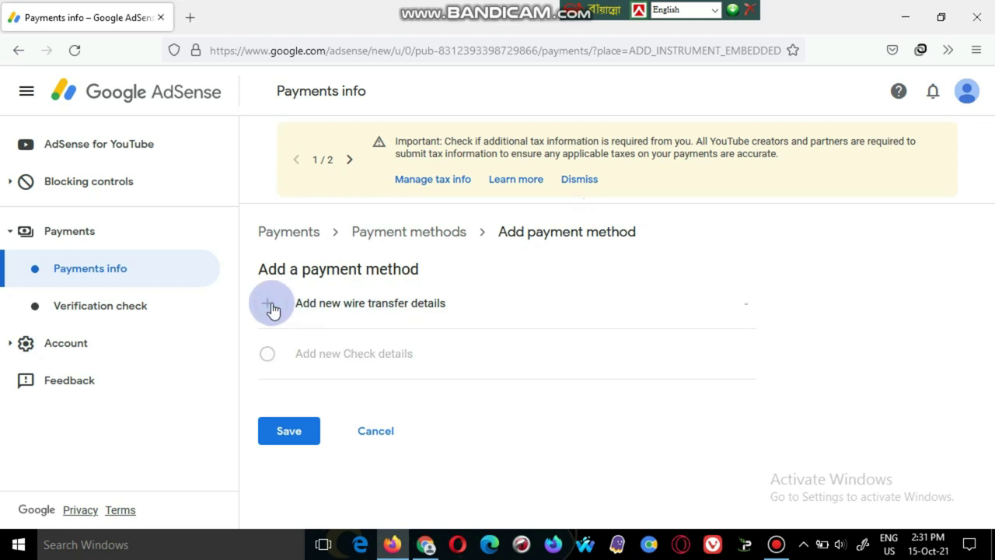
- Examine which bank details the wire transfer form asks for, from the beneficiary ID to the intermediary bank and FFC or FBO options
scroll(396, 268, "down", 2)
scroll(416, 269, "down", 2)
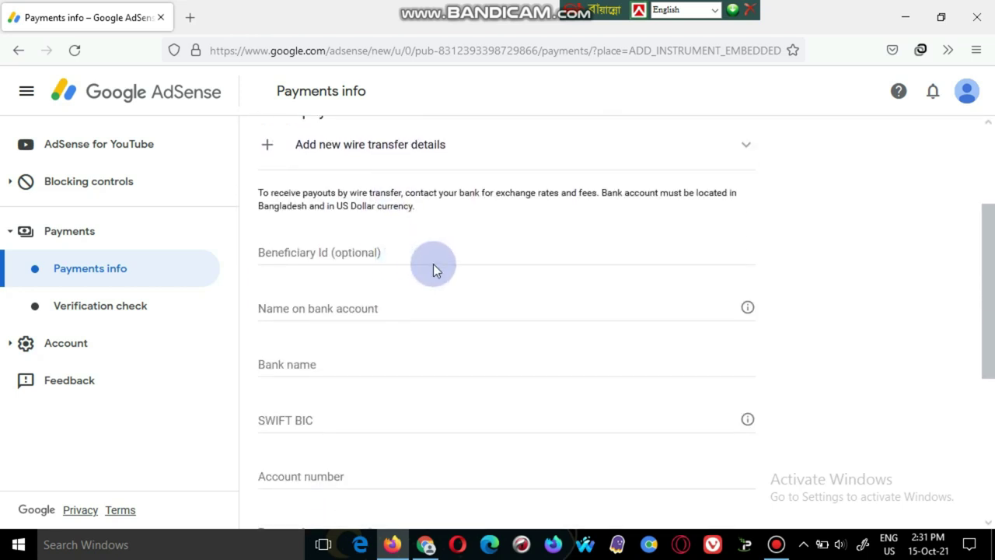
scroll(348, 309, "down", 2)
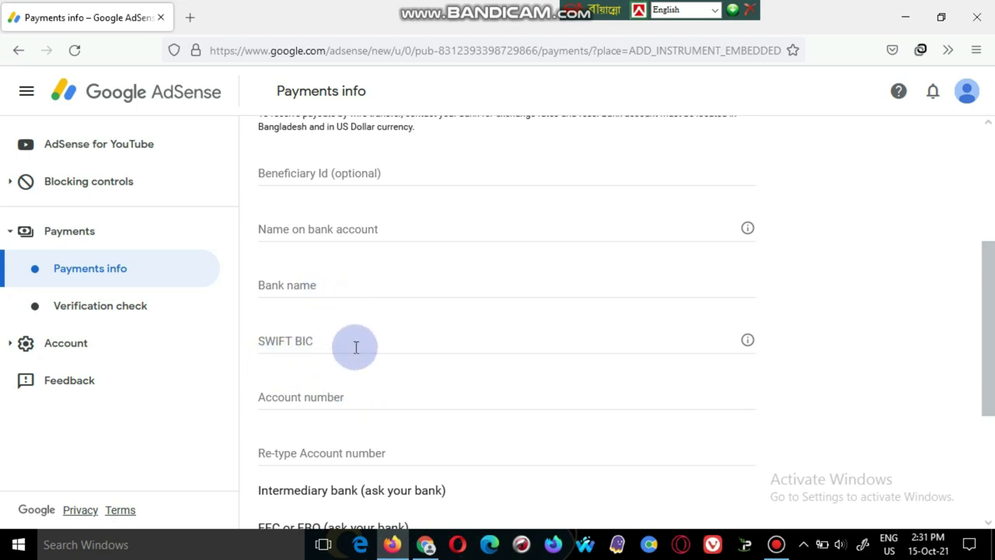
scroll(356, 344, "up", 1)
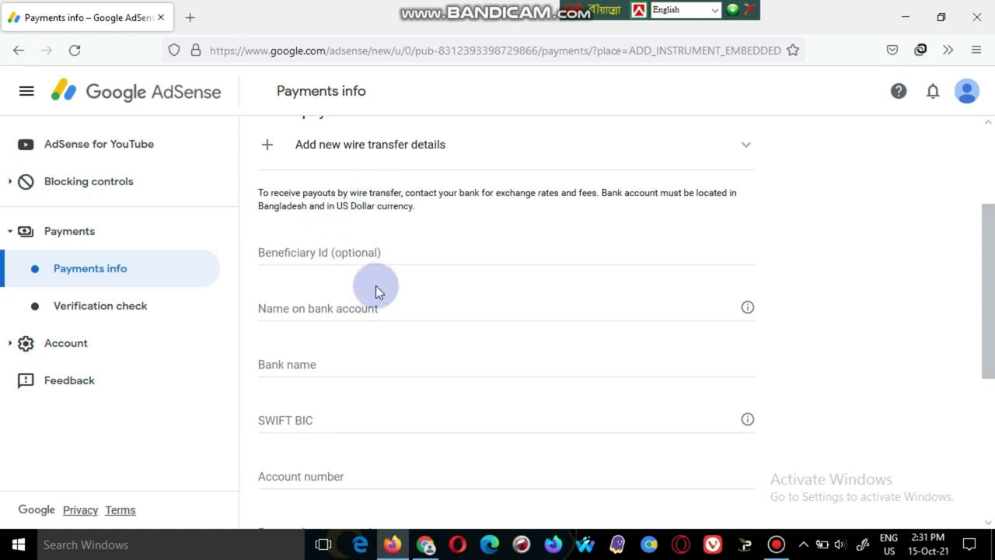
scroll(366, 338, "down", 1)
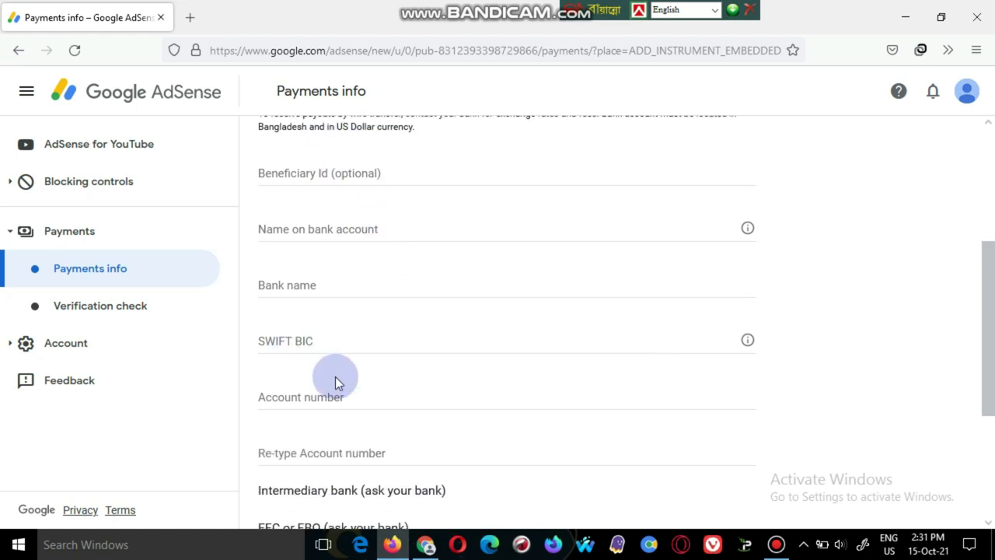
scroll(342, 371, "down", 1)
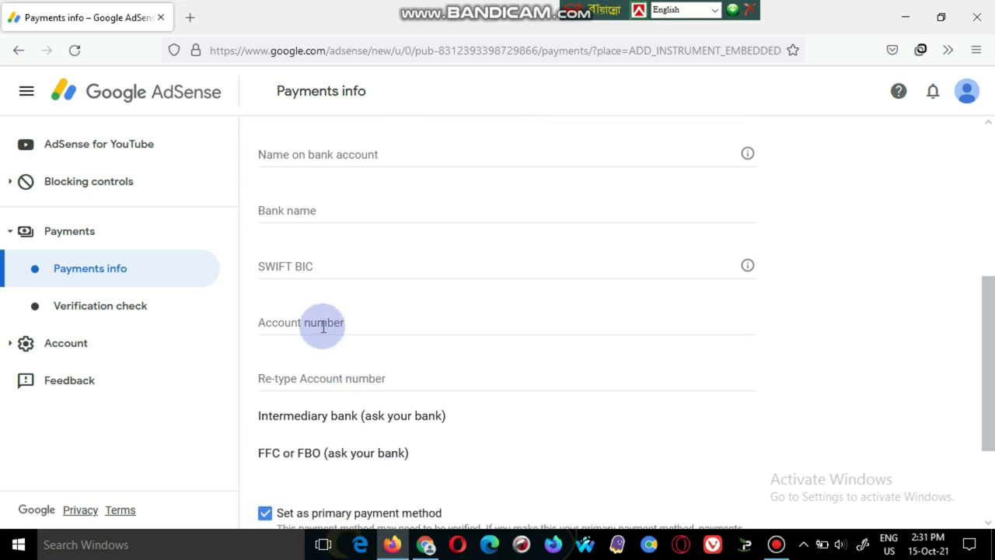
scroll(326, 328, "up", 1)
scroll(360, 404, "down", 1)
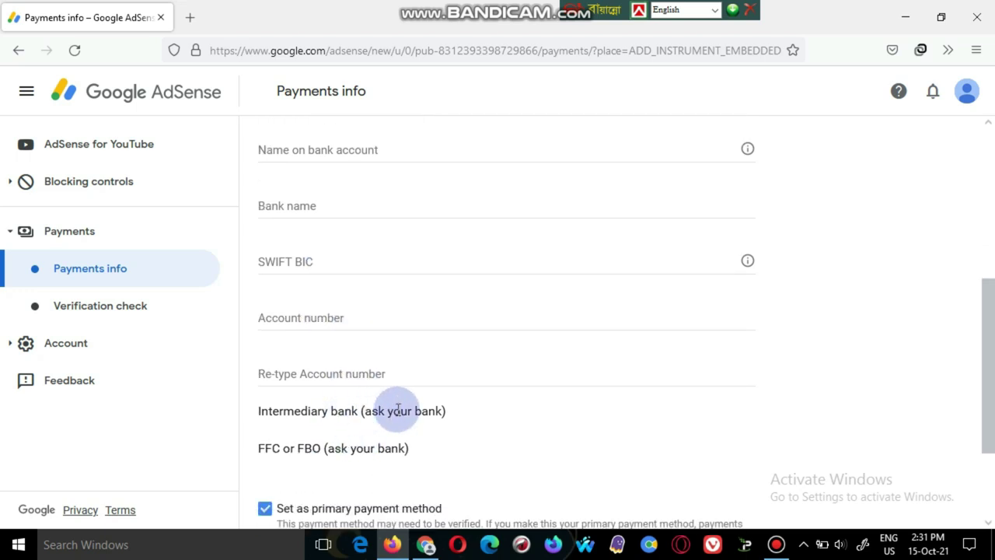
scroll(340, 275, "up", 1)
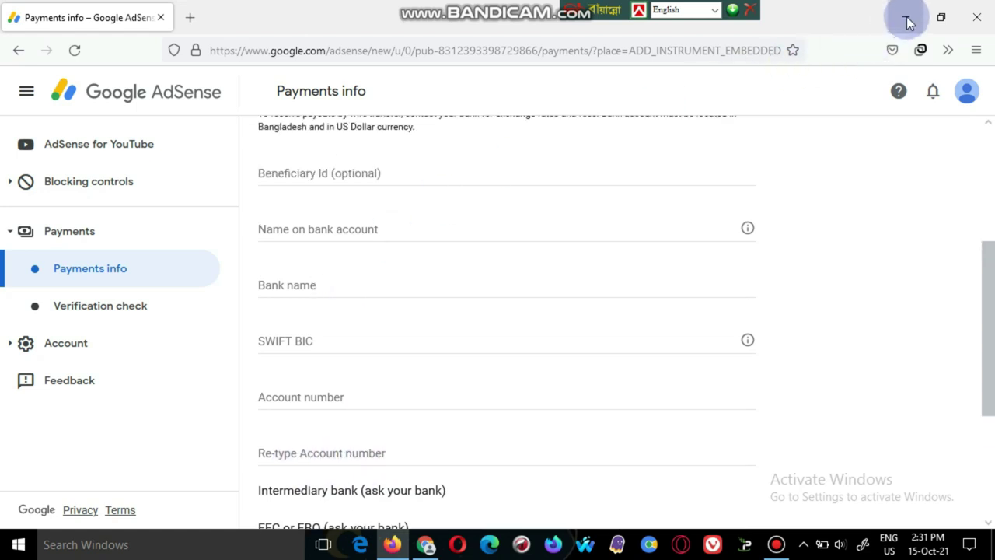
- Switch to Chrome and open the website banksbd.org
mouse_move(430, 549)
left_click(423, 474)
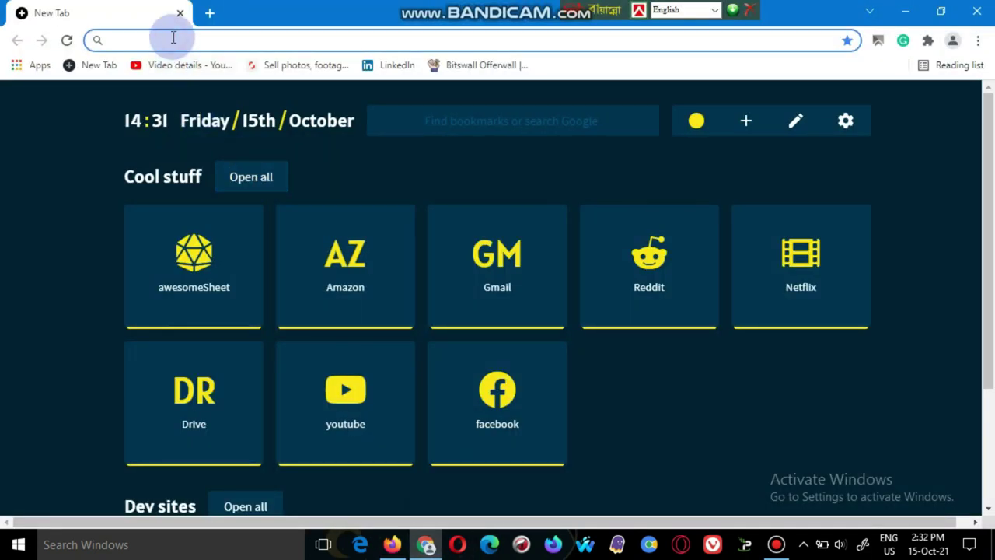
type("b")
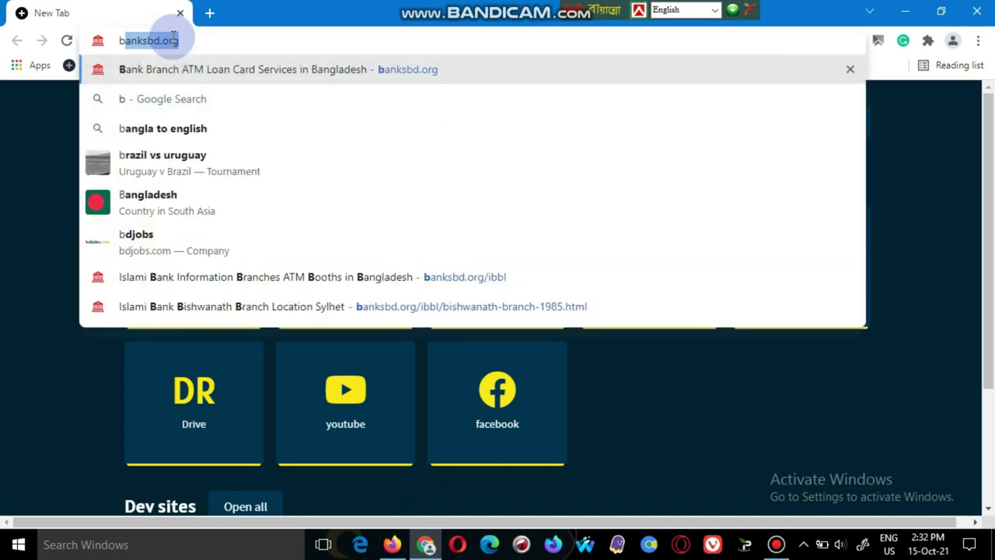
type("an")
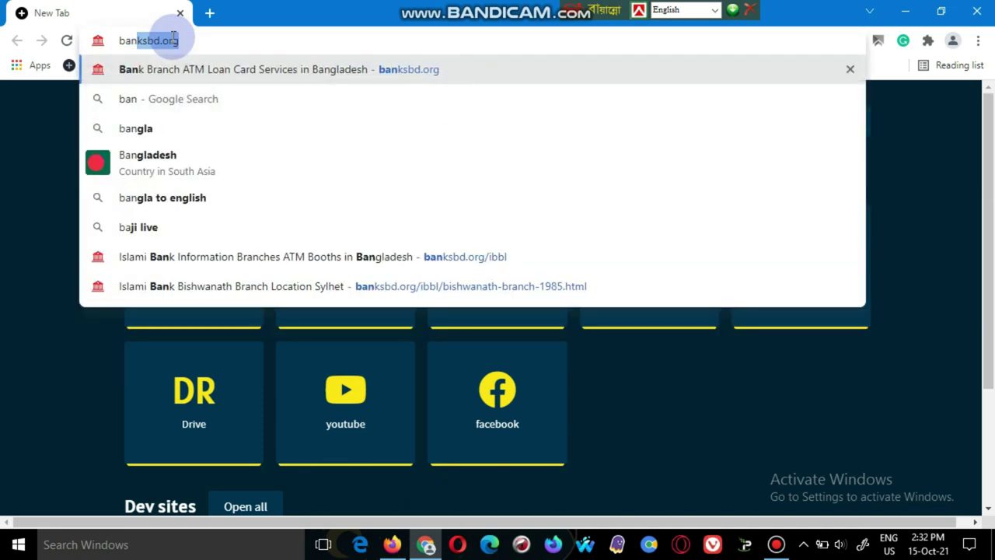
type("ks")
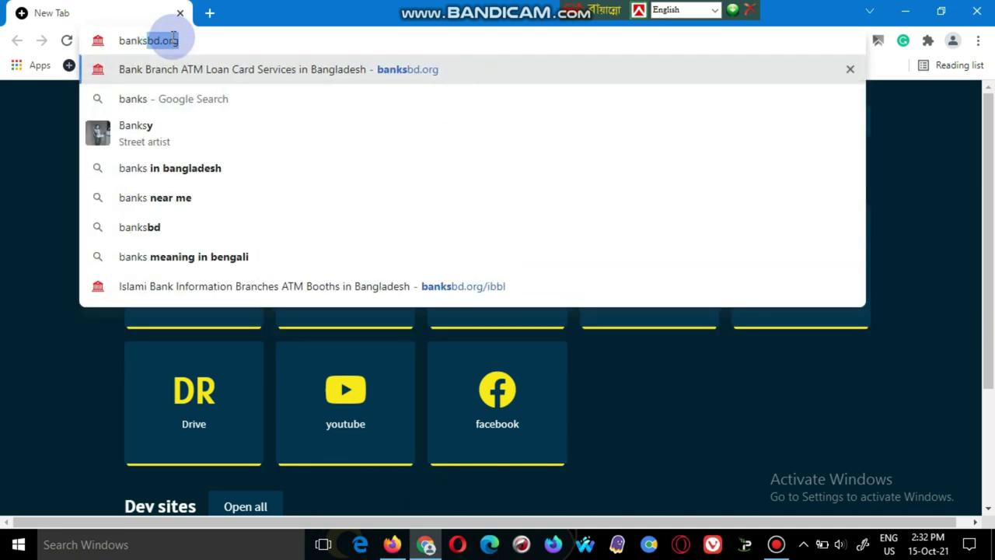
type("bd")
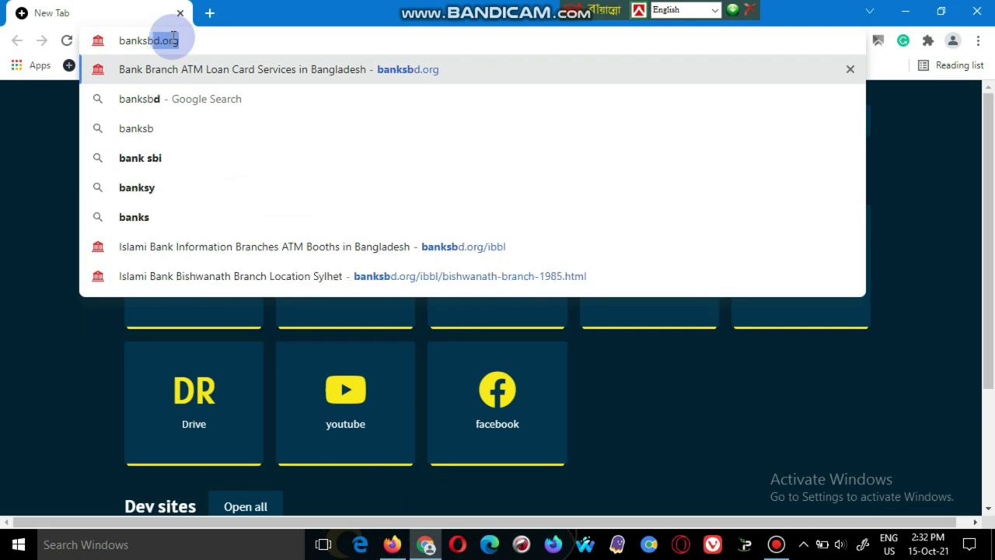
type(".")
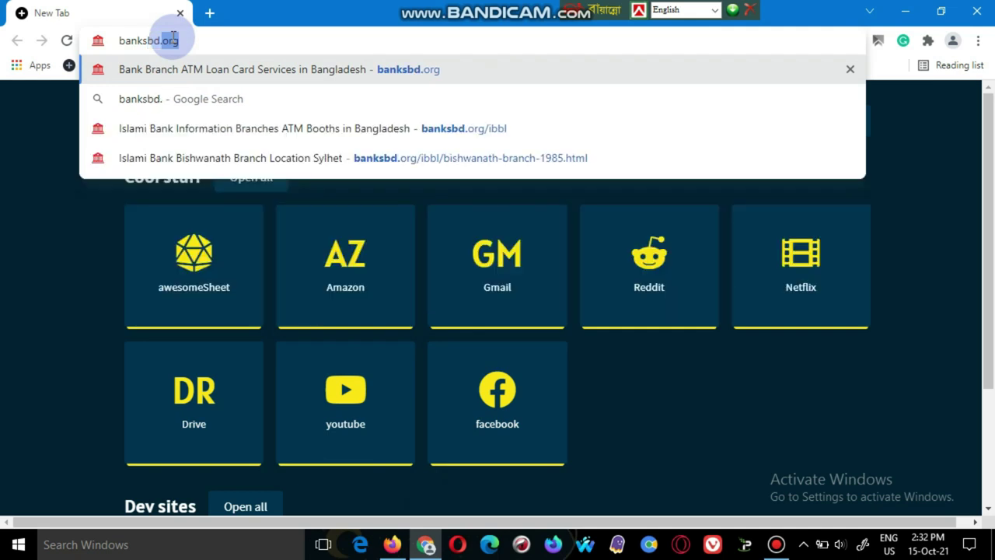
type("or")
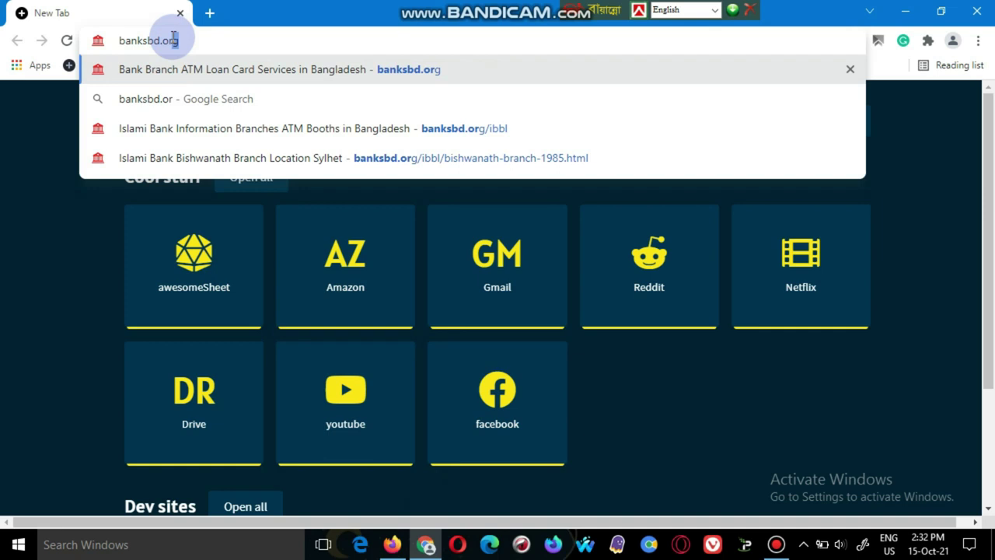
type("g")
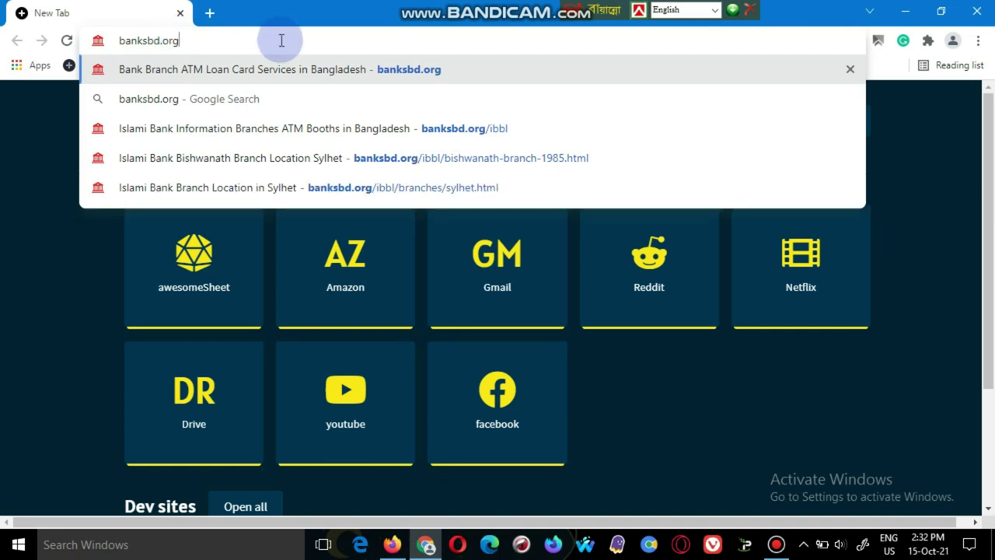
key("Return")
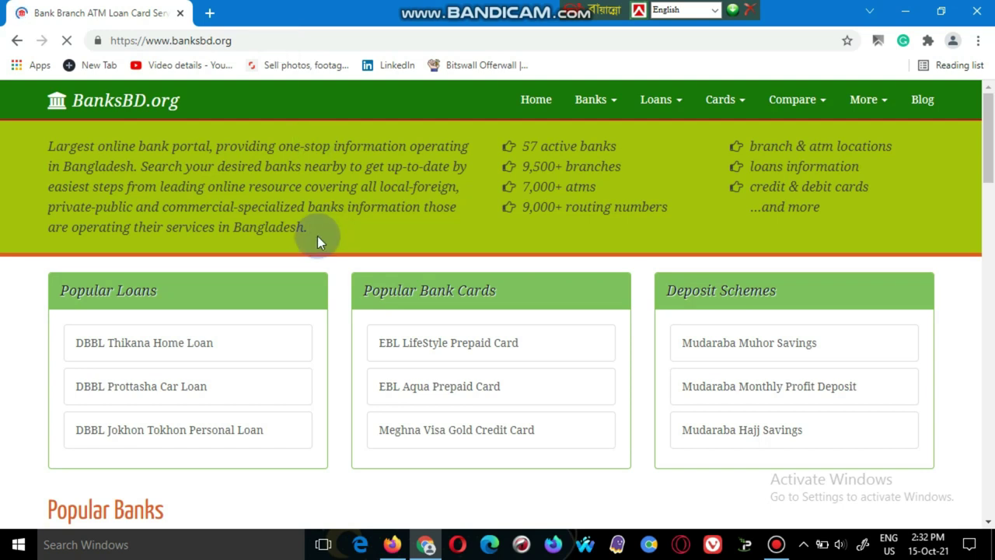
- Open the Islami Bank BD Ltd page from the popular banks
scroll(289, 271, "down", 3)
scroll(289, 272, "down", 4)
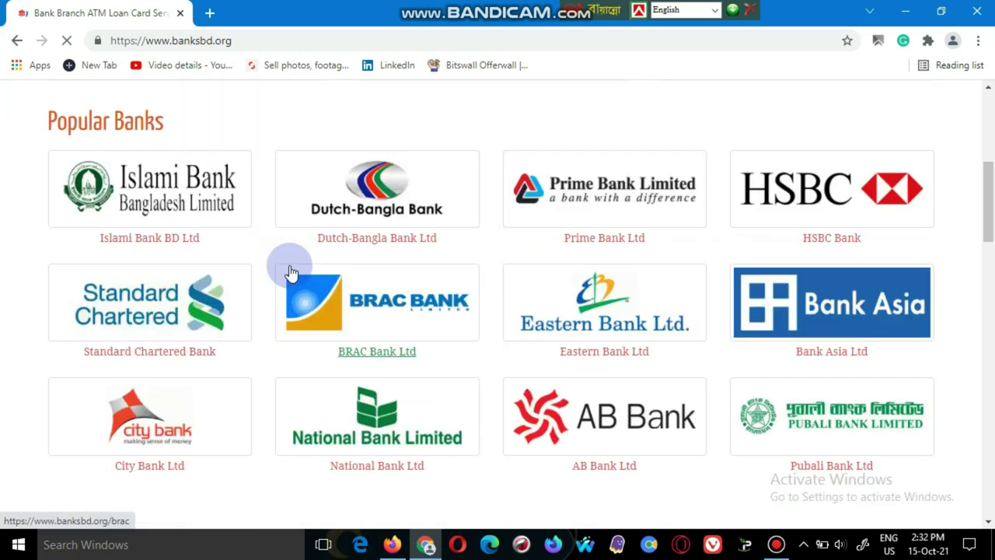
scroll(307, 275, "up", 2)
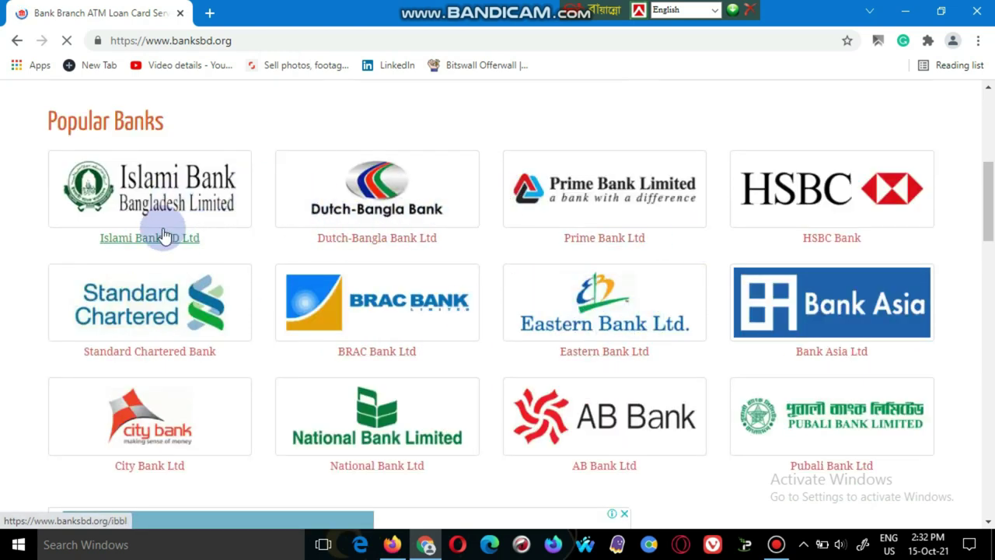
left_click(138, 211)
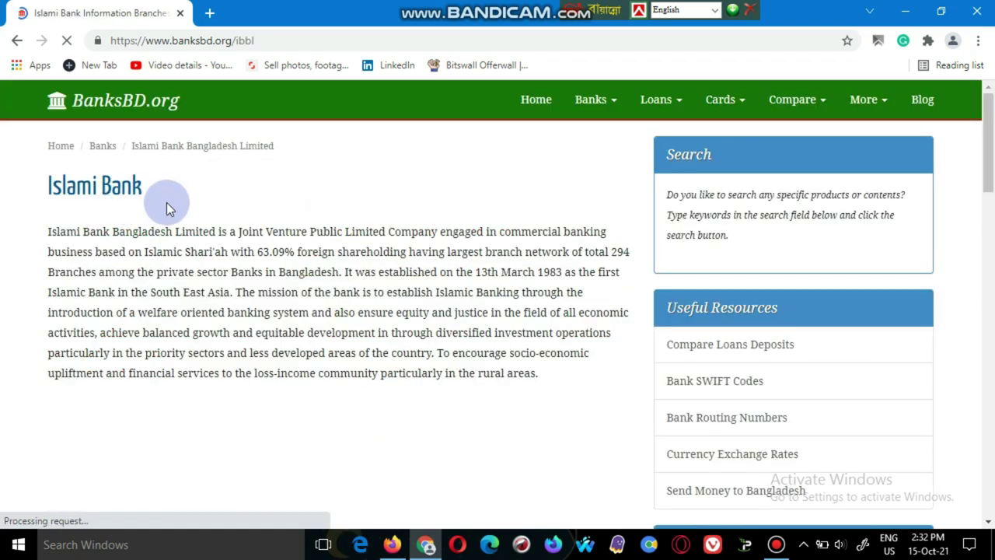
- Open the branch listings of Islami Bank
scroll(167, 202, "down", 4)
scroll(167, 202, "down", 2)
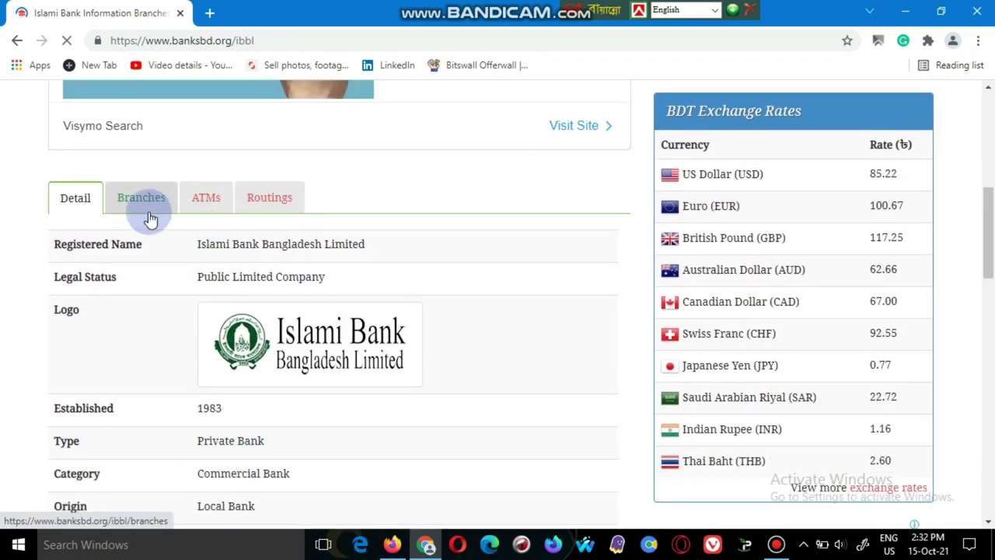
left_click(155, 218)
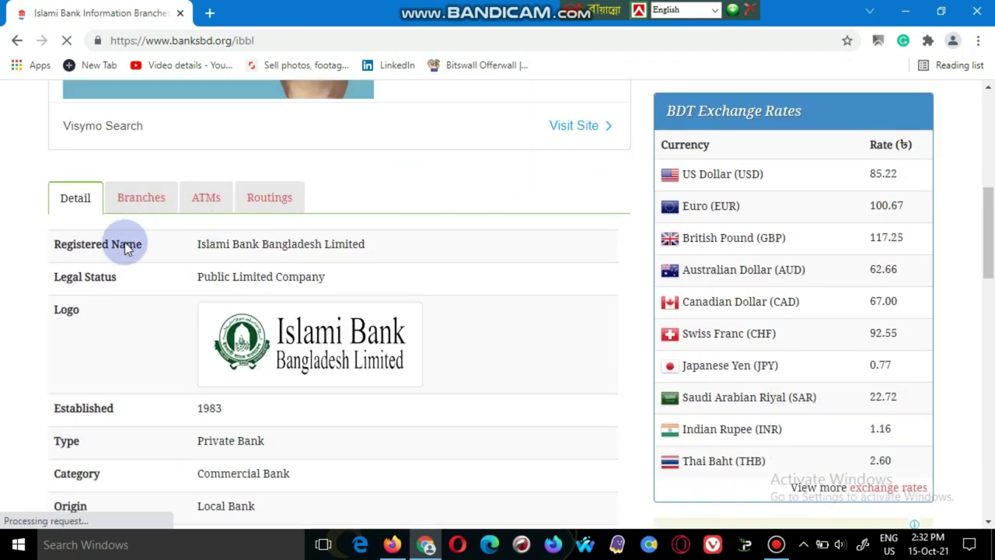
left_click(157, 204)
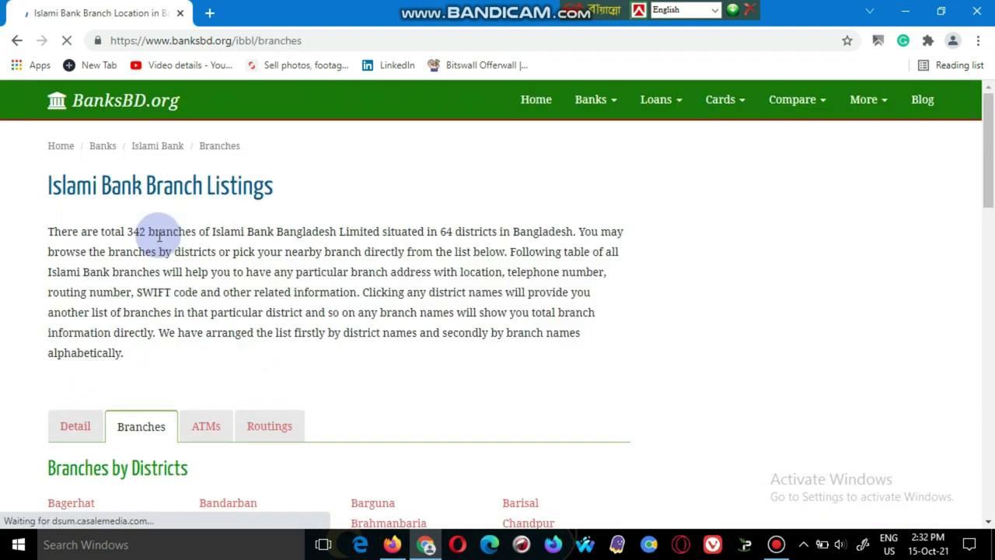
- Open the list of Islami Bank branches in the Sylhet district
scroll(224, 221, "down", 2)
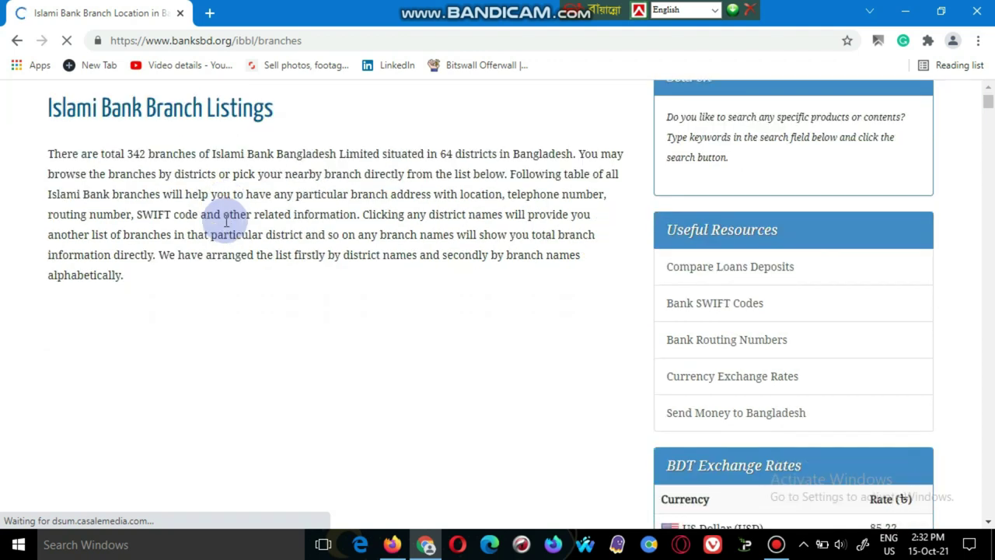
scroll(205, 212, "down", 5)
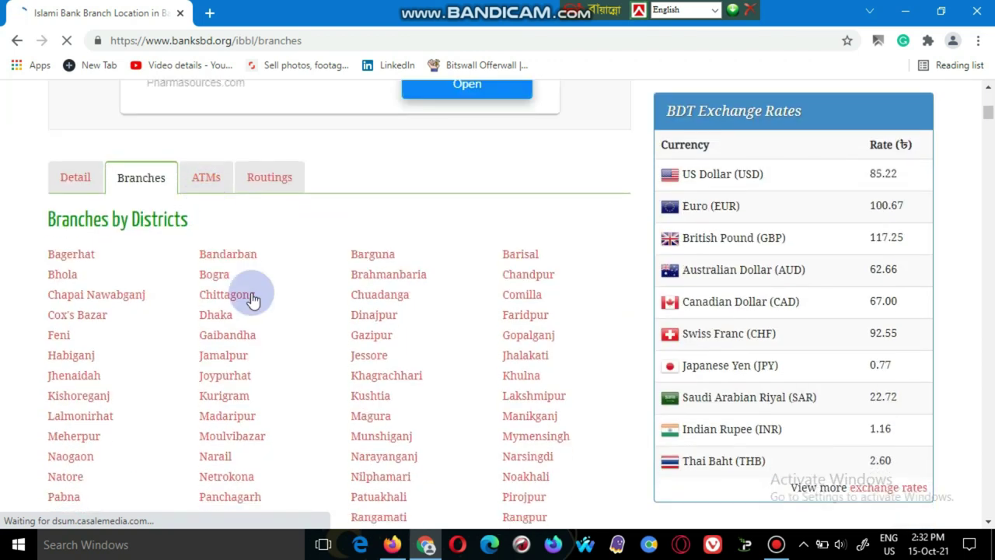
scroll(101, 212, "down", 1)
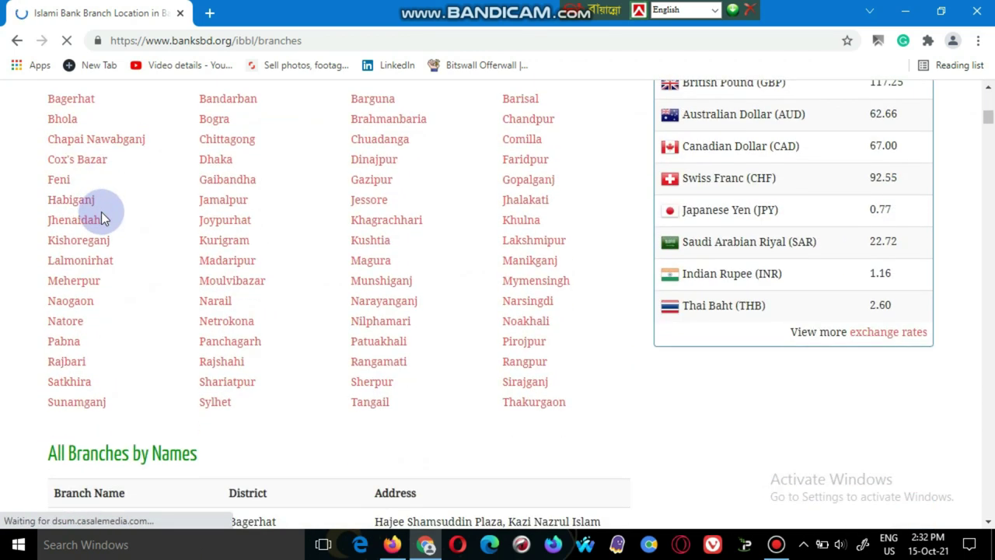
scroll(104, 210, "up", 1)
scroll(406, 276, "down", 1)
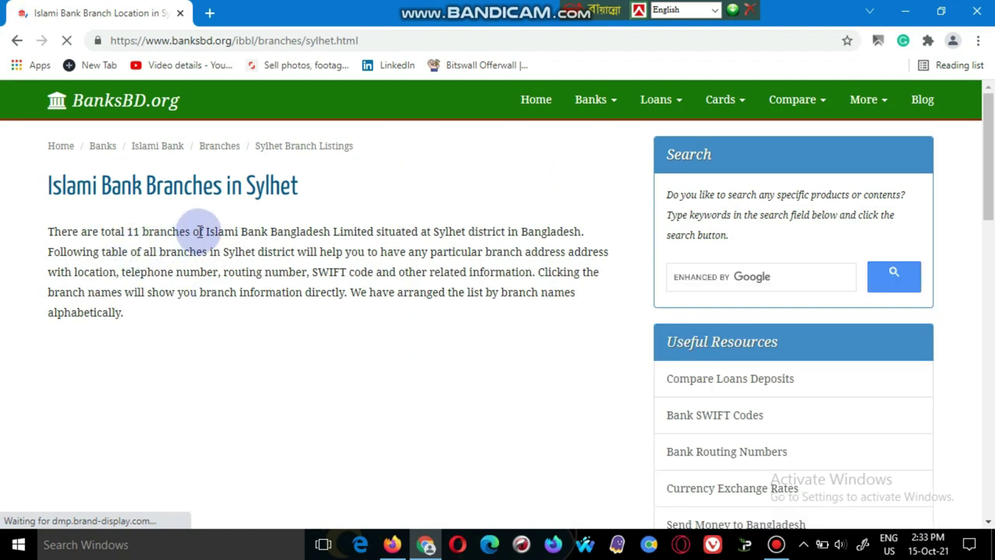
- Open the details page of the Bishwanath branch from the Sylhet branch list
scroll(199, 233, "down", 5)
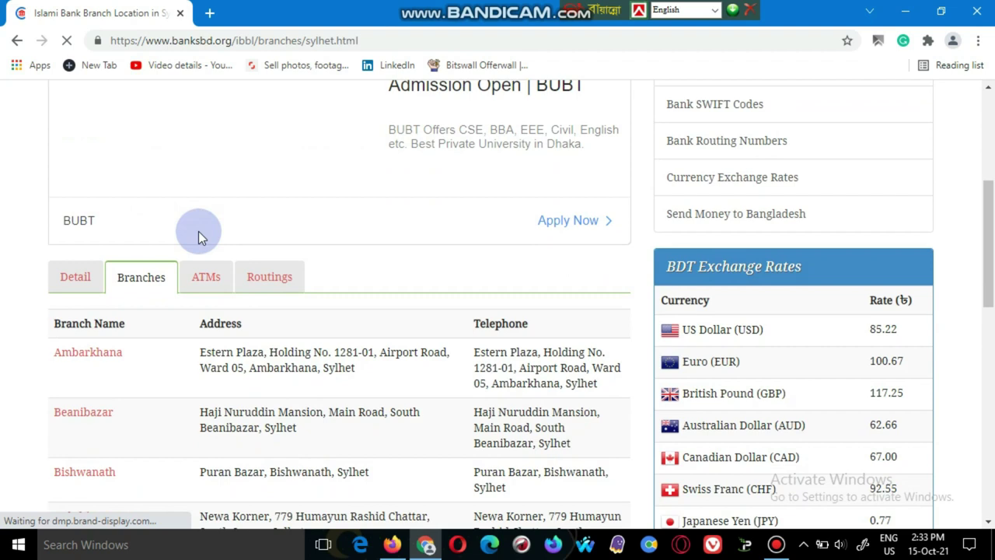
scroll(198, 231, "down", 3)
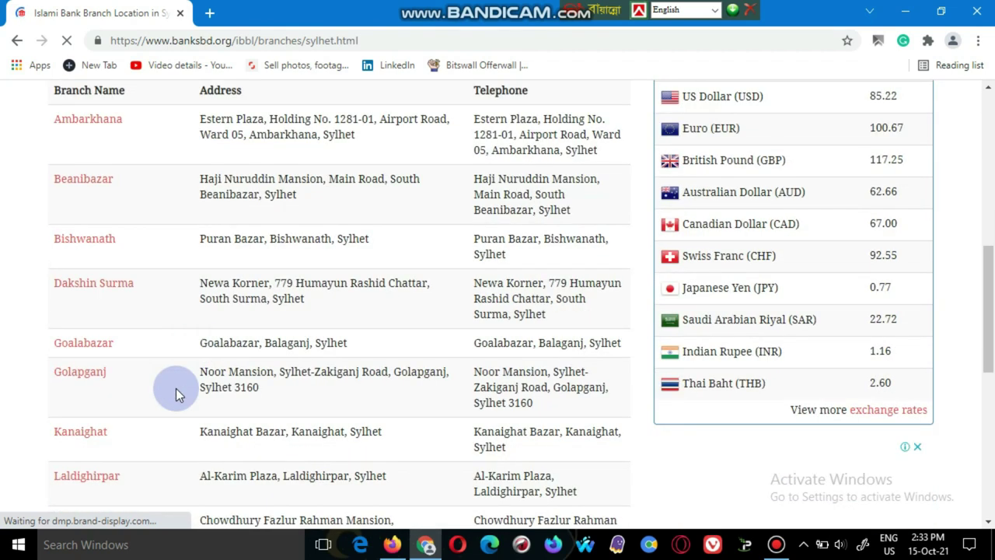
left_click(84, 241)
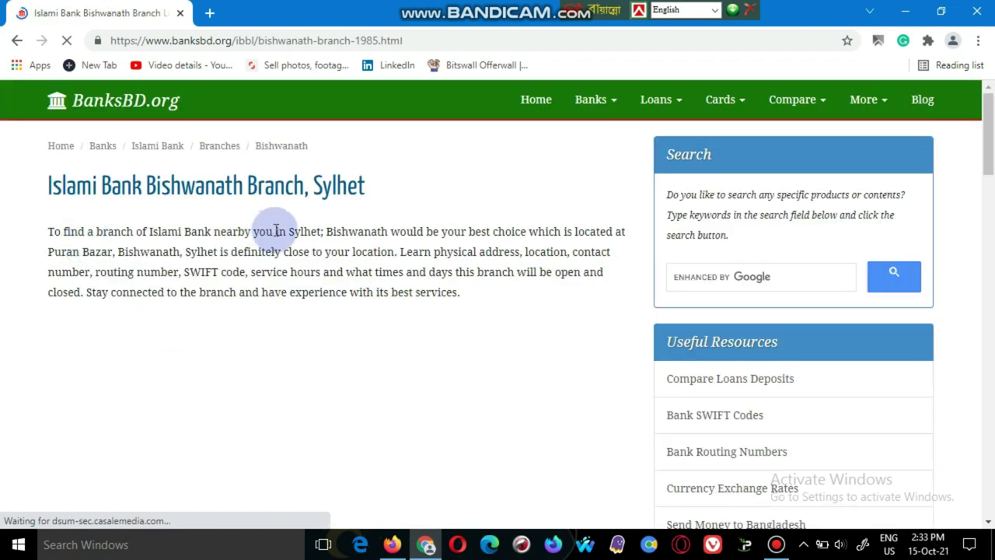
- Examine the Bishwanath branch's details for the bank name, branch name, SWIFT code and routing number
scroll(276, 231, "down", 2)
scroll(275, 229, "down", 4)
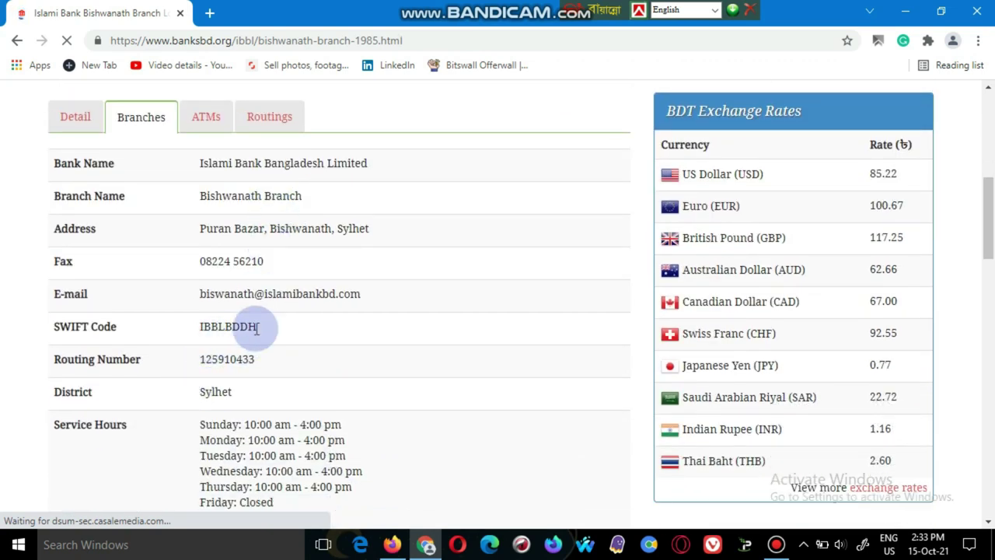
left_click_drag(266, 328, 139, 330)
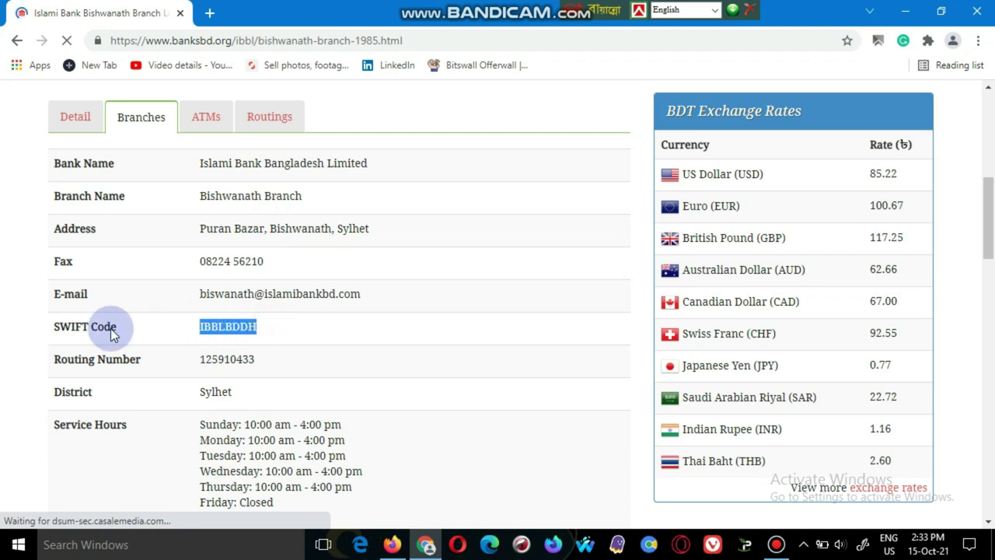
left_click_drag(268, 360, 124, 359)
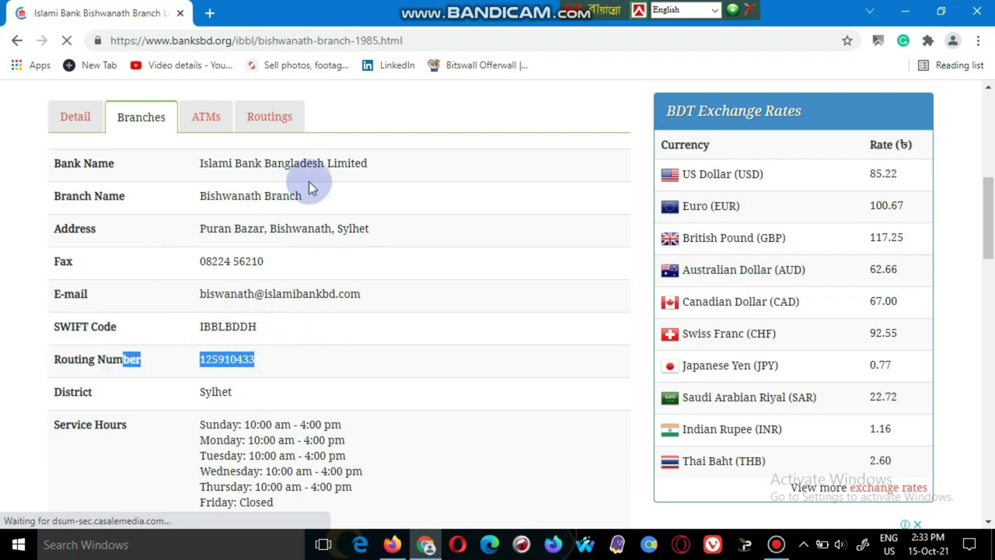
left_click_drag(380, 165, 61, 166)
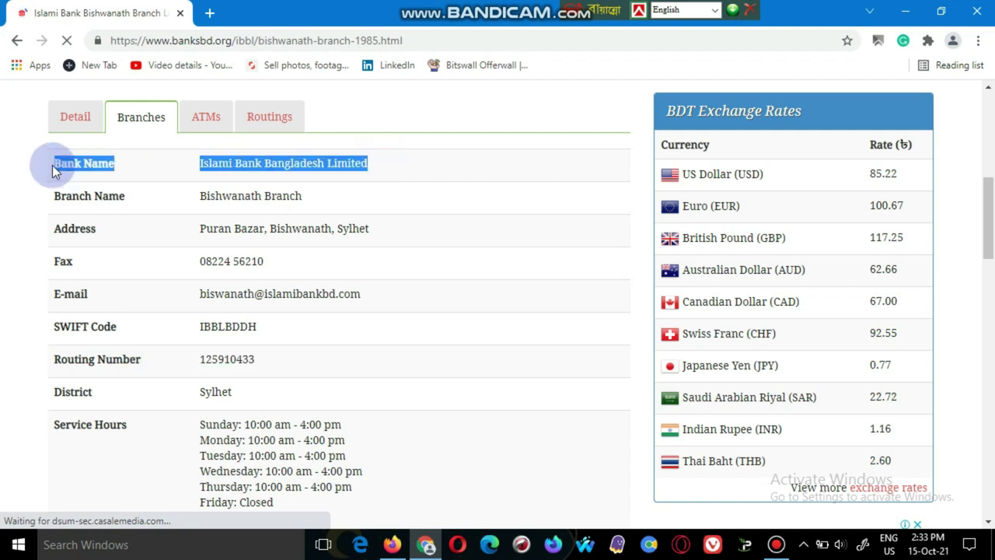
left_click(417, 161)
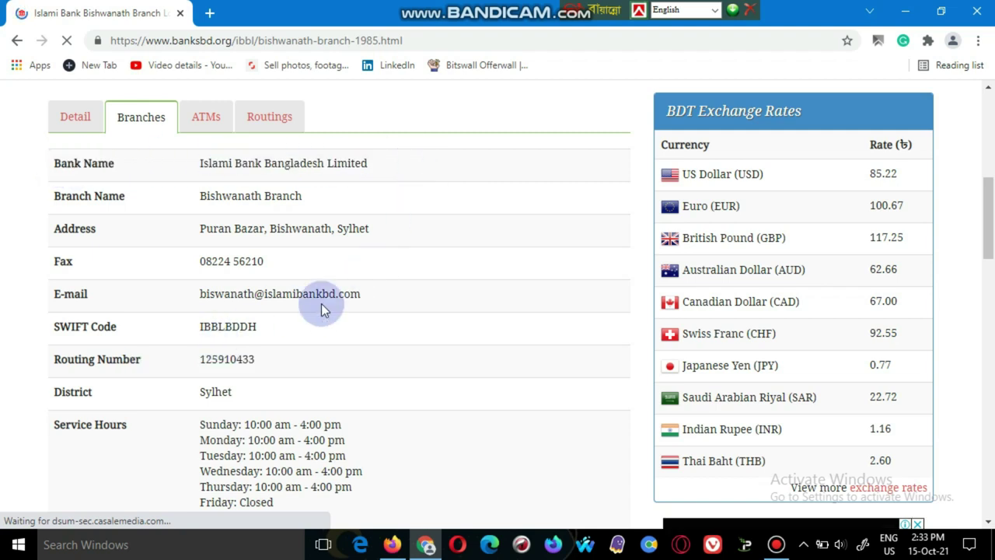
left_click(282, 196)
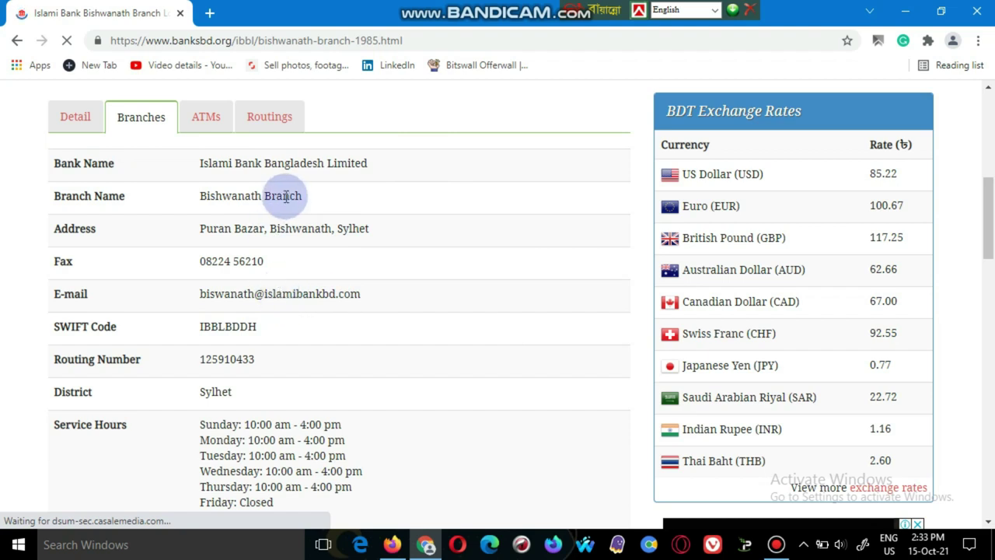
- Switch back to the AdSense wire transfer form and go to the account holder name entry, leaving the beneficiary ID empty
left_click(904, 15)
left_click(327, 271)
scroll(328, 271, "up", 2)
scroll(327, 270, "down", 2)
scroll(327, 270, "up", 2)
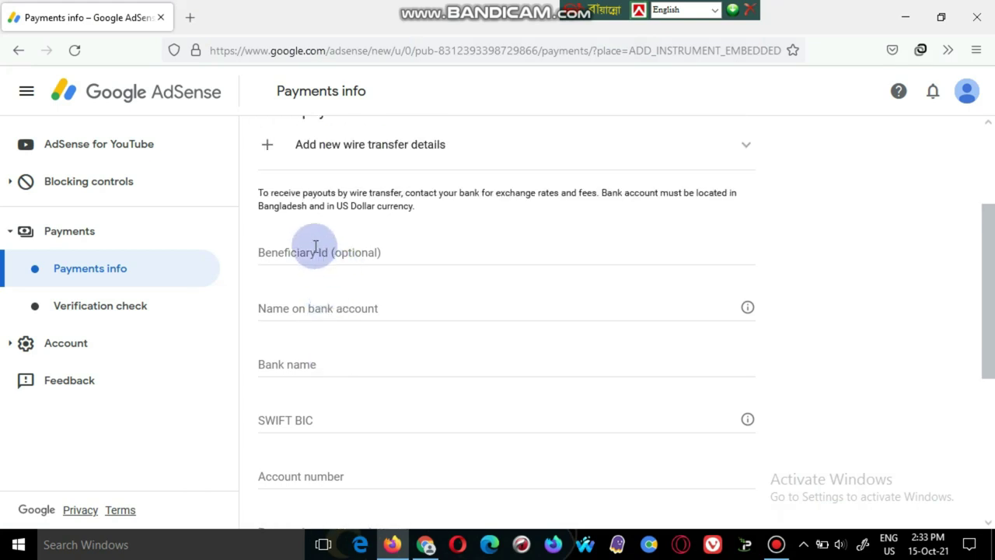
left_click(357, 251)
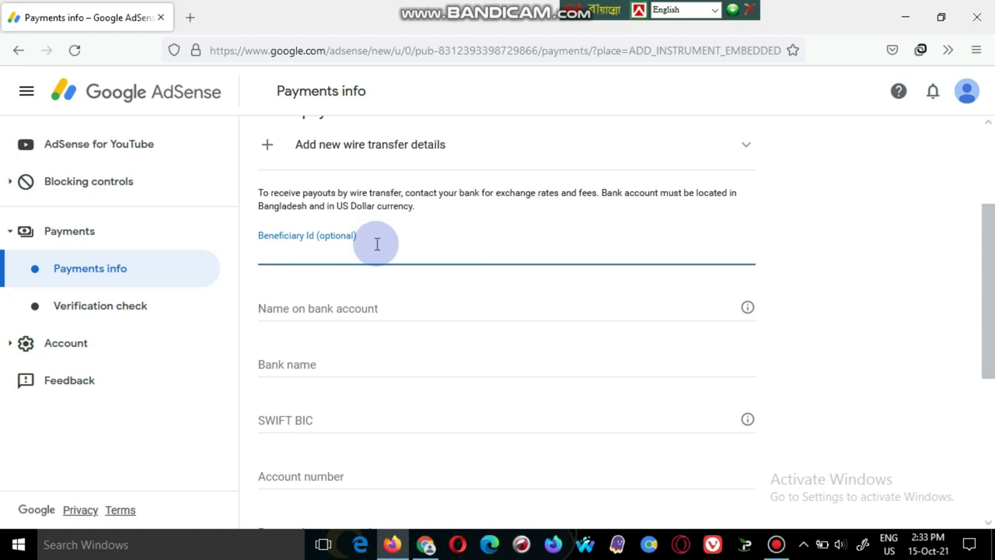
scroll(349, 241, "down", 2)
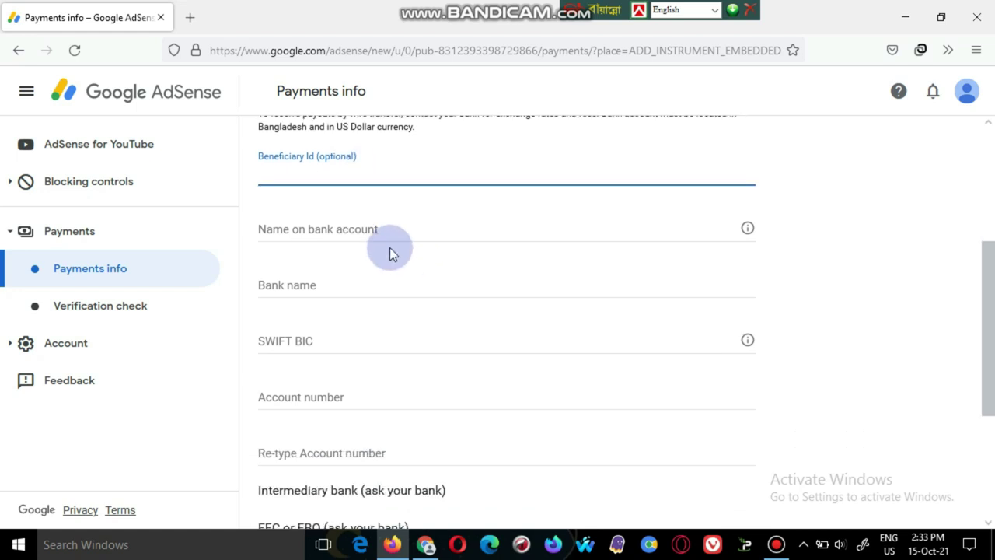
left_click(359, 224)
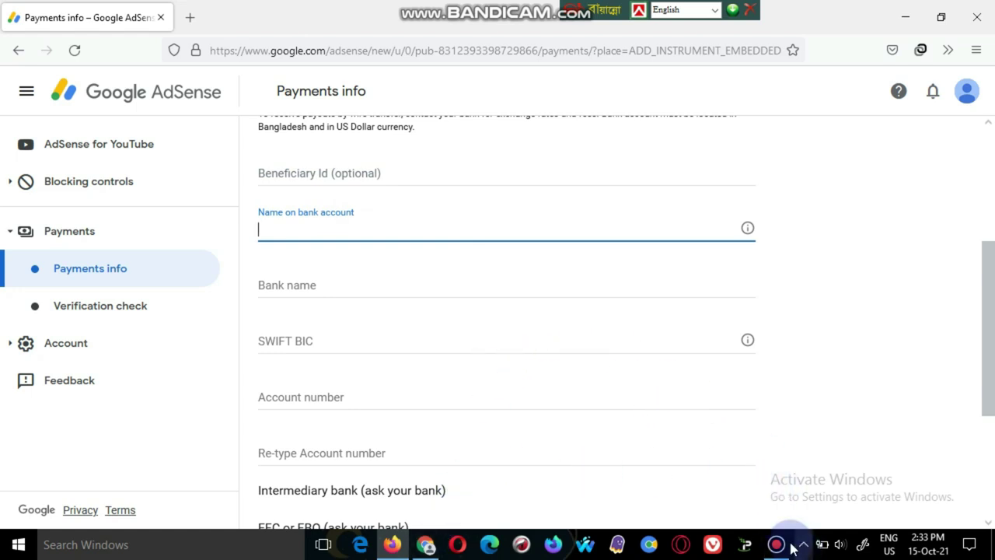
- Open the "bank deteils" text file from the desktop, copy "Islami Bank Bangladesh Limited" and return to the AdSense form
left_click(907, 18)
double_click(204, 30)
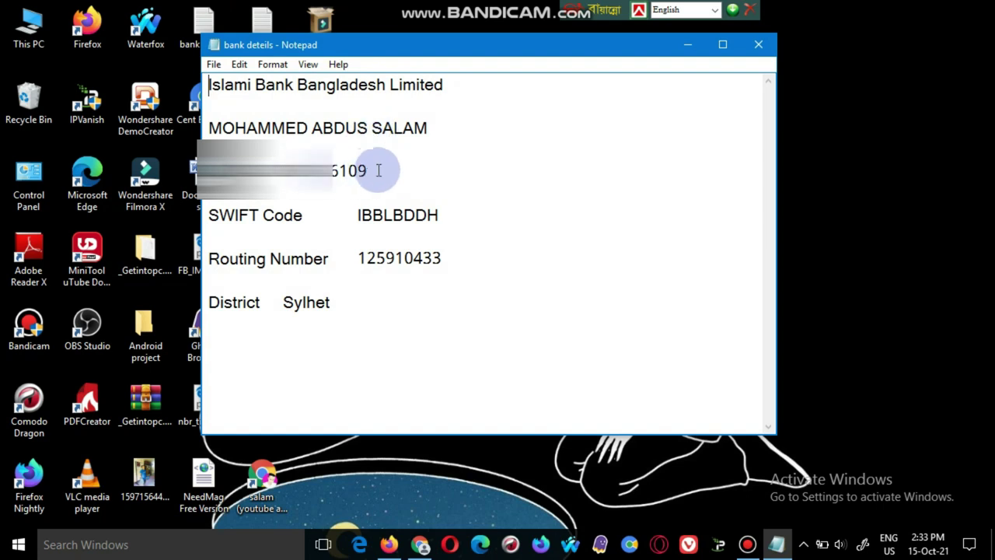
left_click_drag(450, 85, 198, 79)
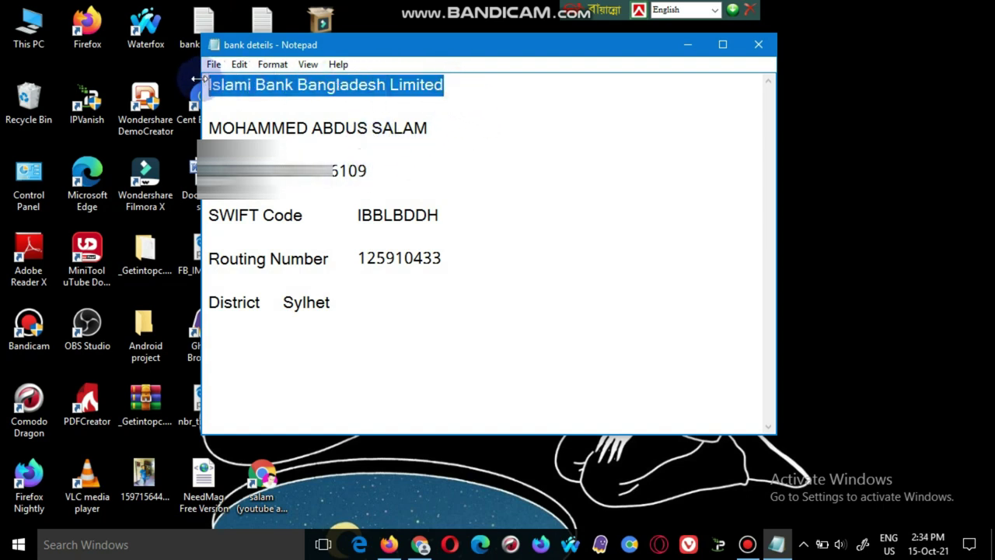
right_click(277, 88)
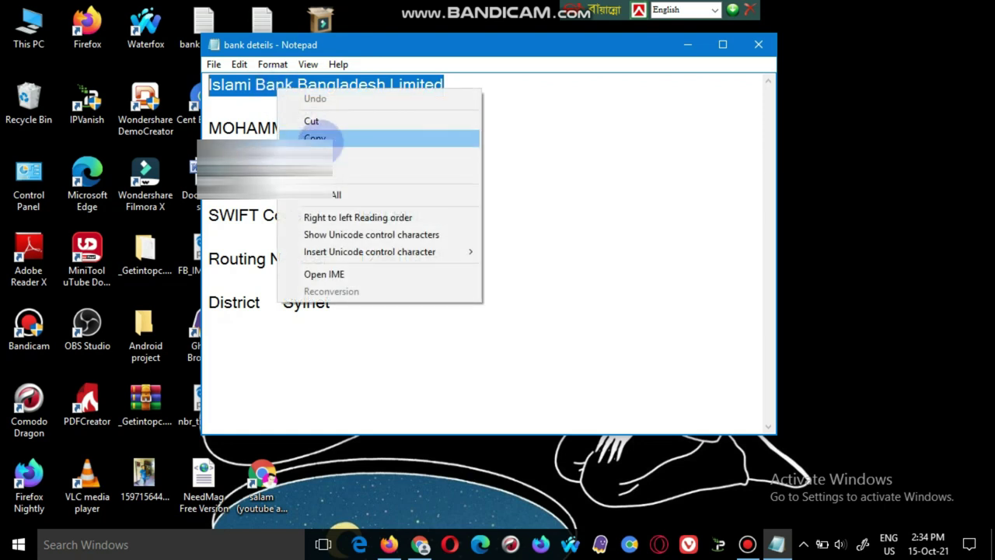
left_click(333, 137)
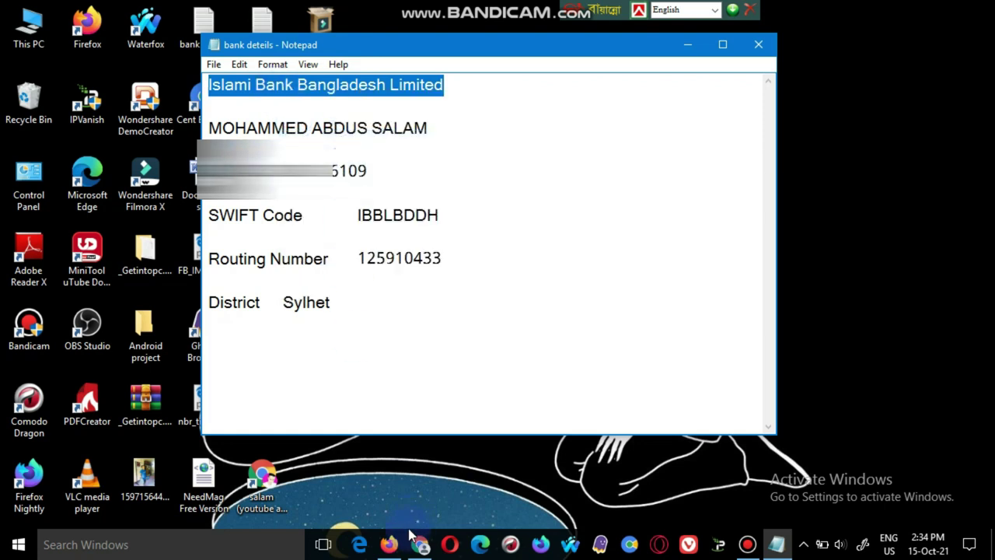
mouse_move(420, 543)
left_click(377, 482)
left_click(392, 238)
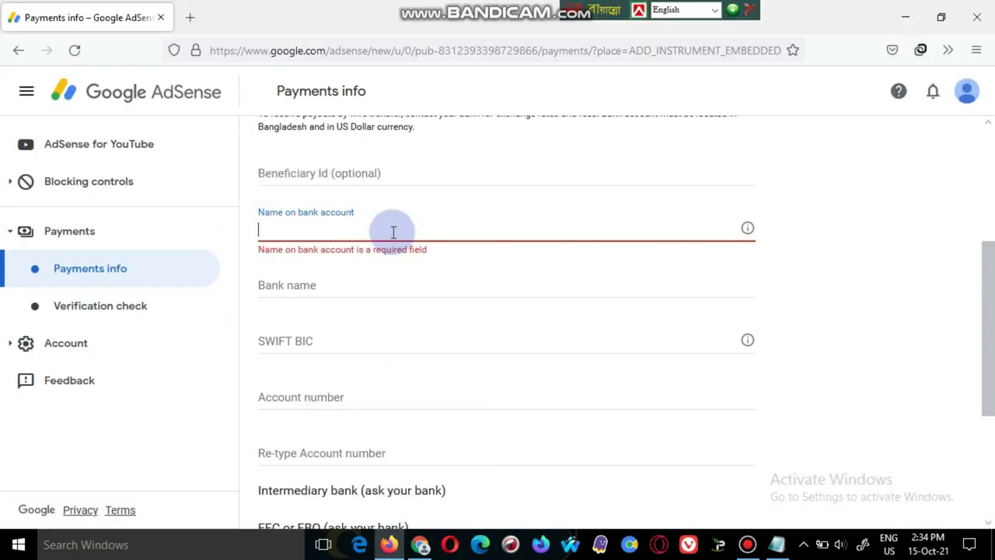
left_click(331, 232)
right_click(329, 232)
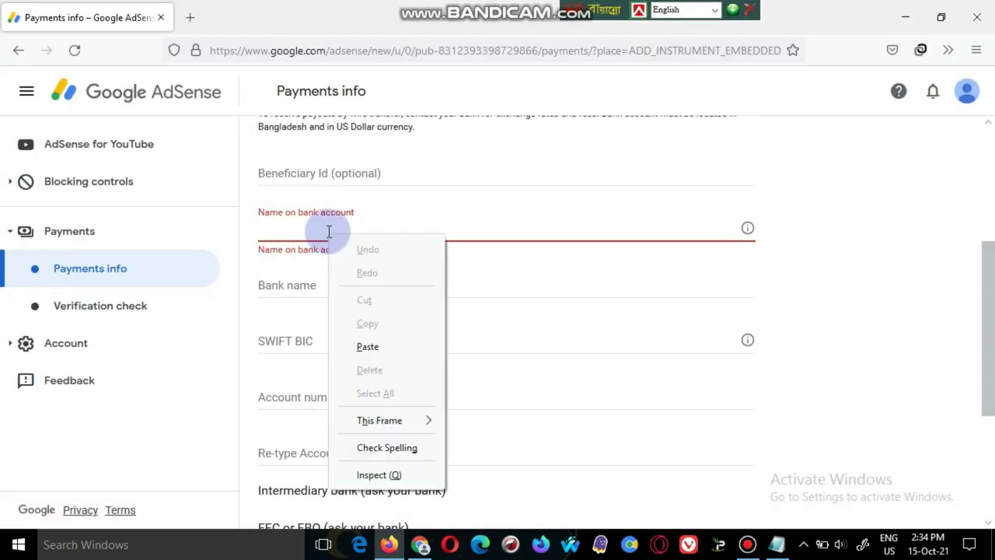
left_click(367, 346)
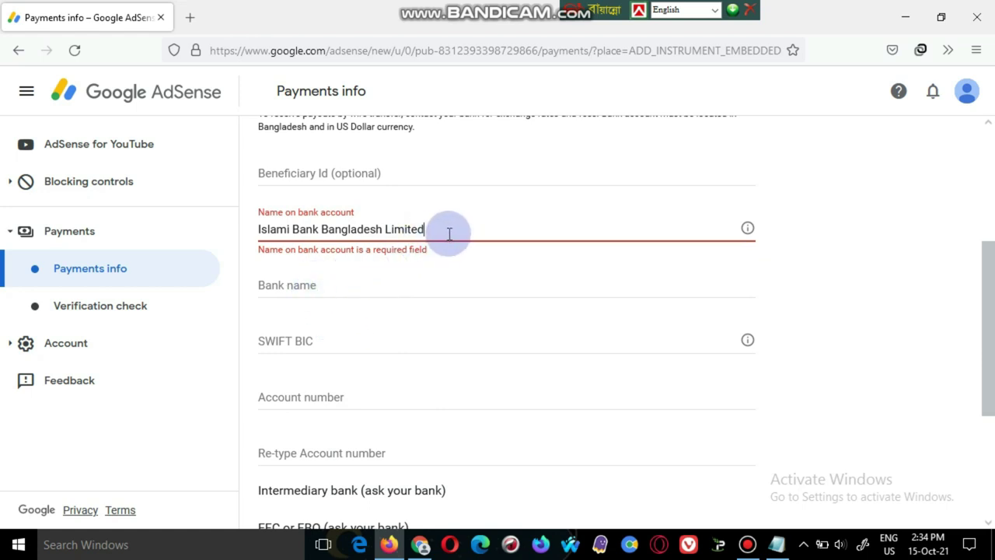
key("BackSpace")
key("BackSpace")
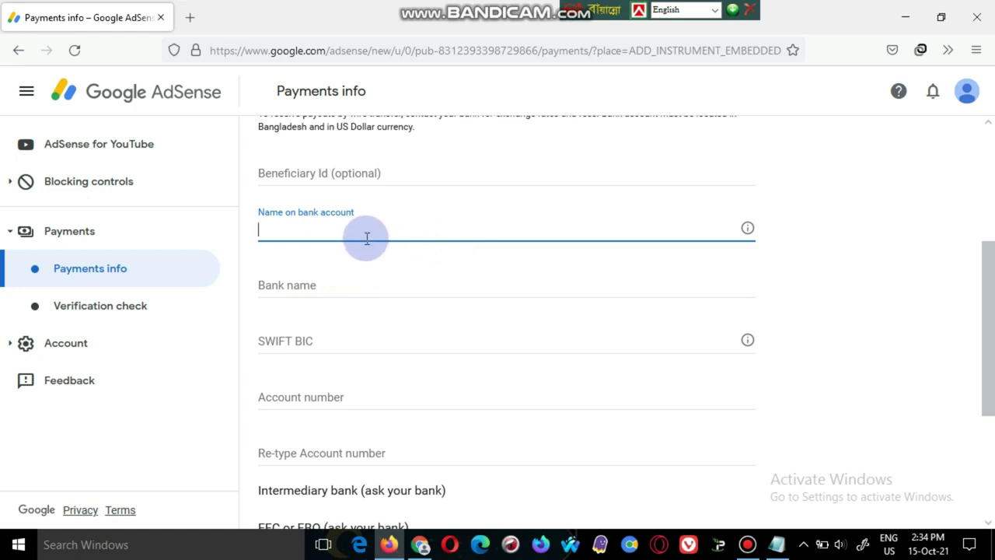
- Enter the copied "Islami Bank Bangladesh Limited" as the bank name
left_click(340, 282)
right_click(340, 282)
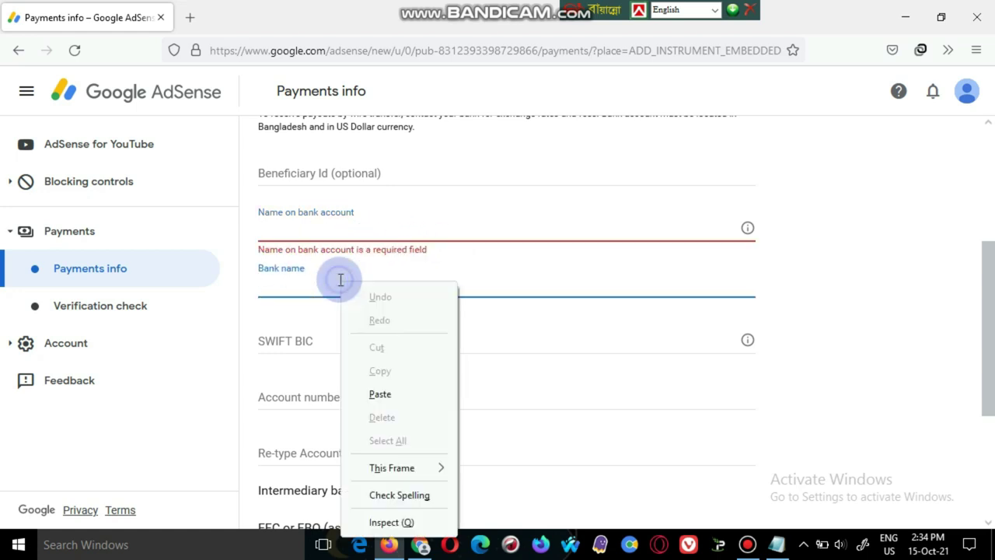
left_click(379, 394)
- Copy the account holder's full name from the bank details note in Notepad and paste it as the name on the bank account
left_click(340, 230)
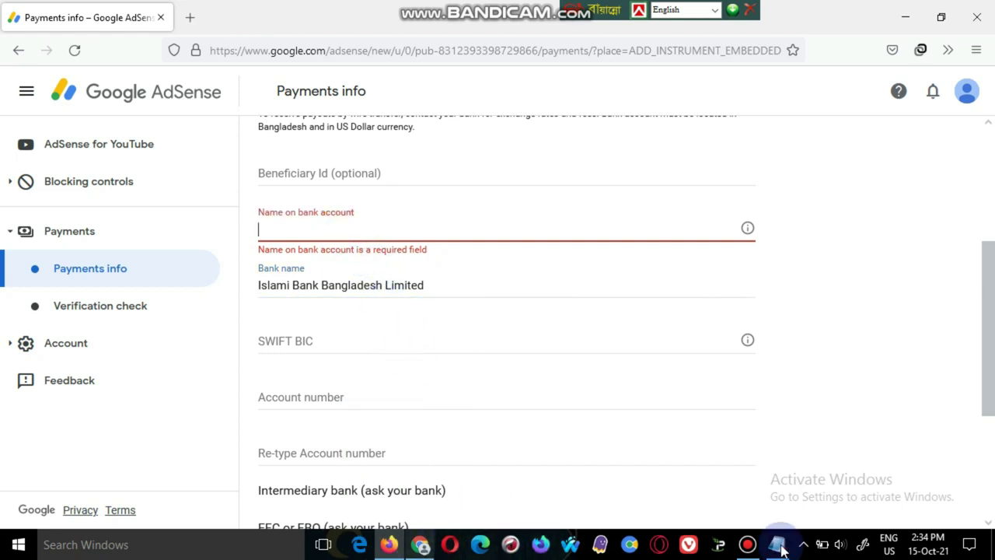
mouse_move(781, 547)
left_click(777, 477)
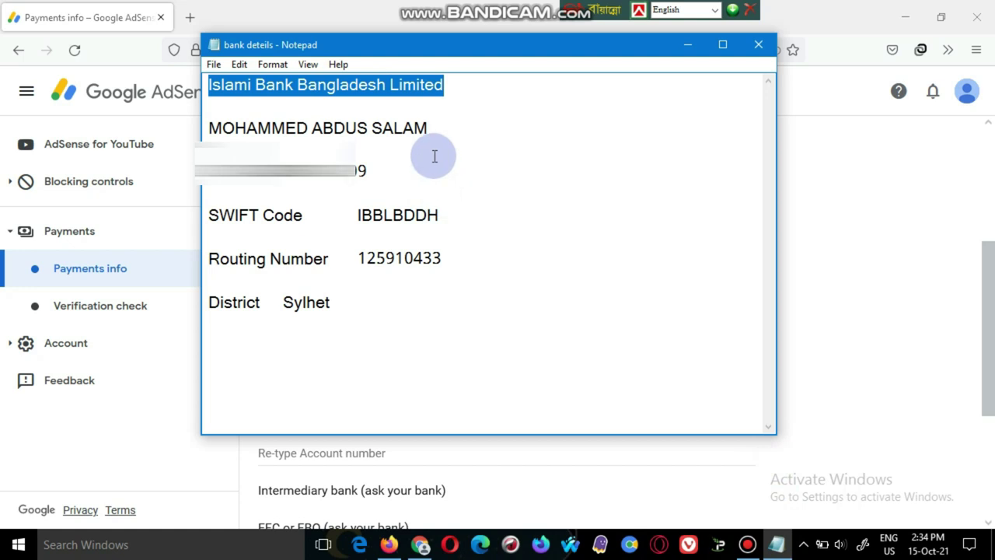
left_click_drag(445, 128, 207, 127)
right_click(253, 129)
left_click(295, 170)
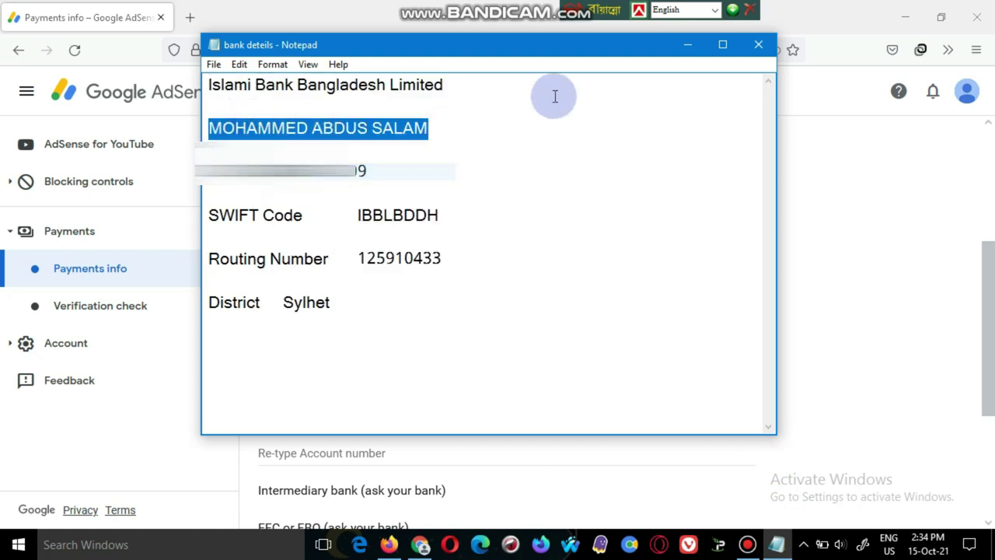
left_click(687, 44)
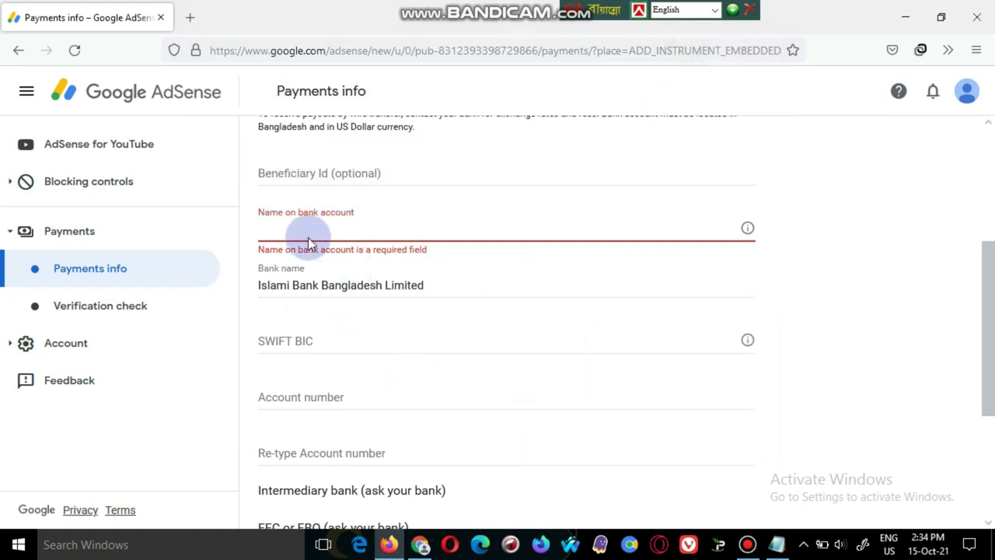
right_click(297, 218)
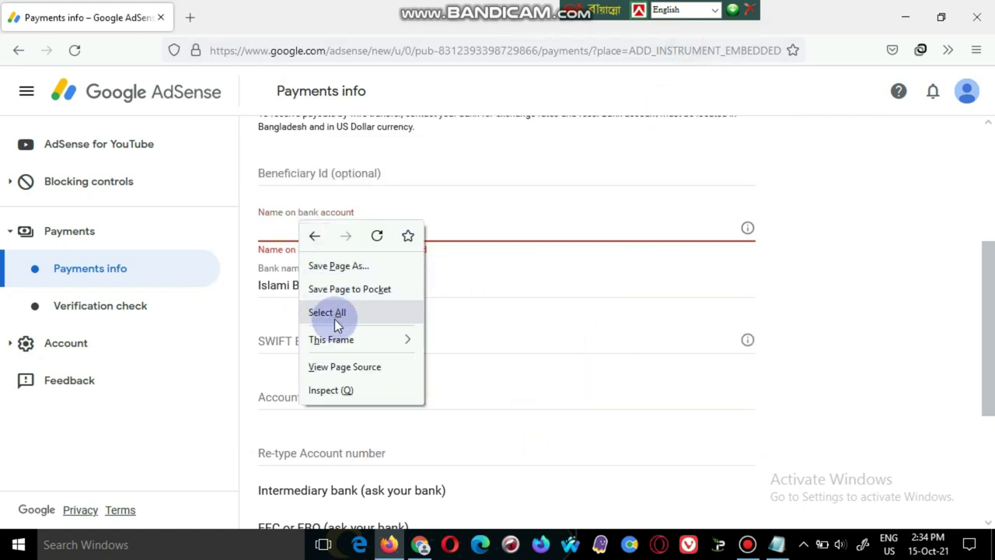
left_click(512, 219)
right_click(452, 222)
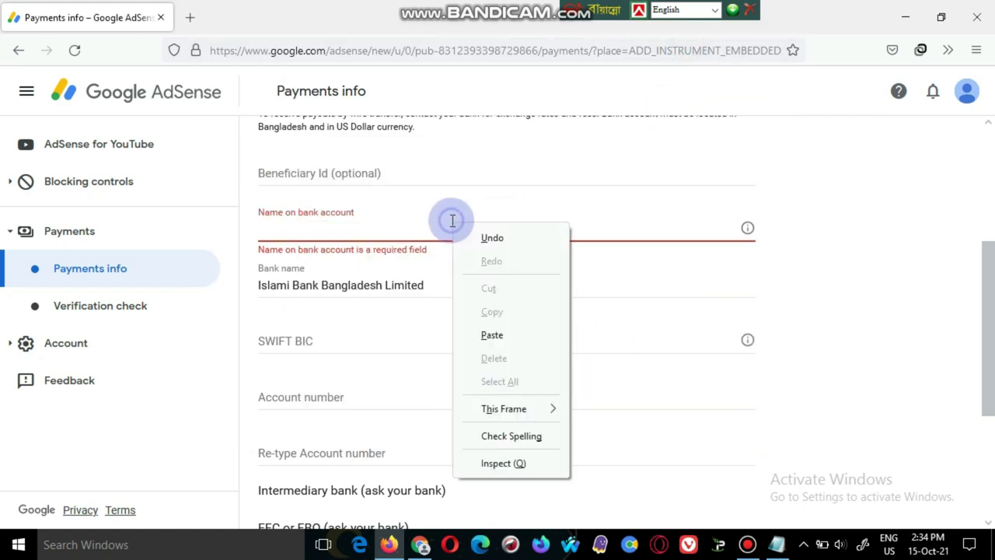
left_click(486, 334)
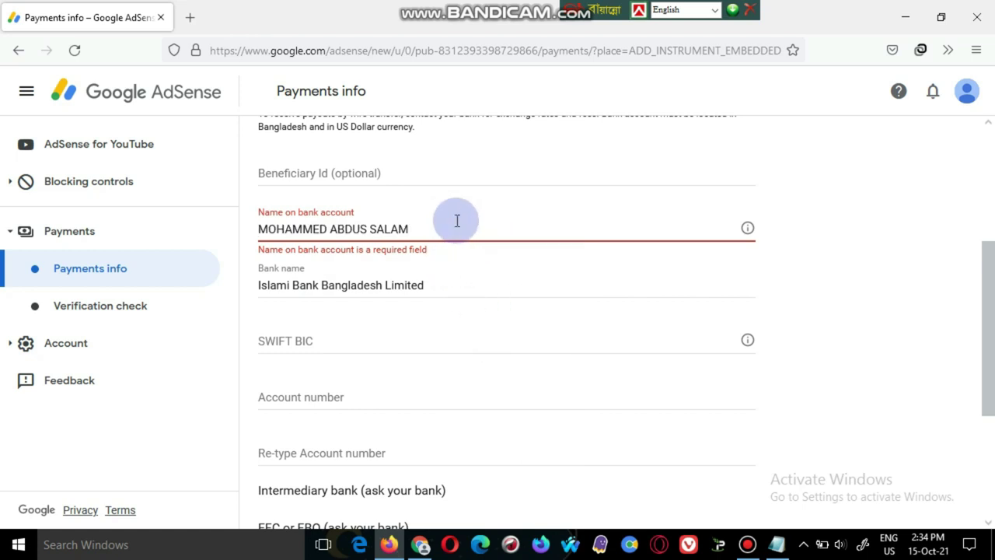
- Correct the spelling of the account holder's first name by replacing its E with an A
left_click(326, 228)
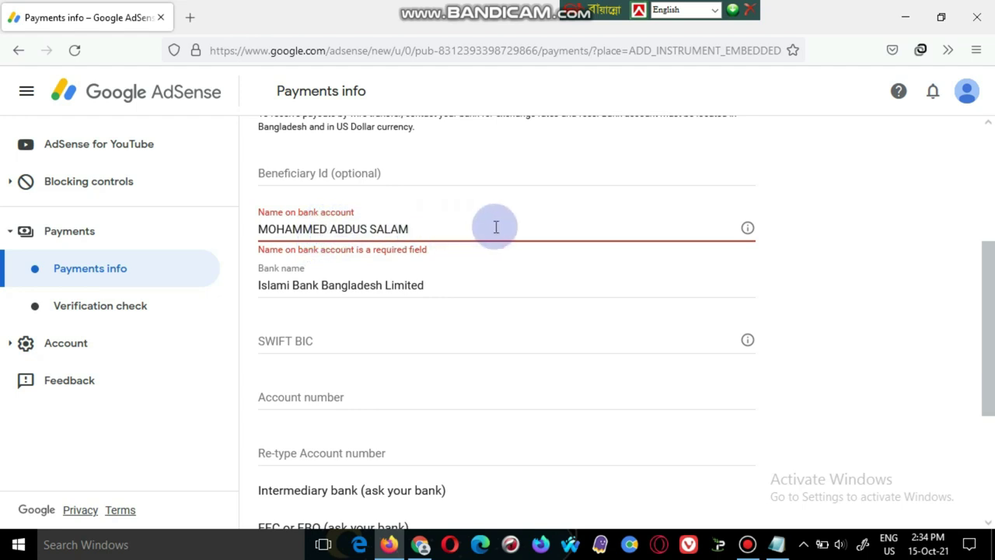
key("BackSpace")
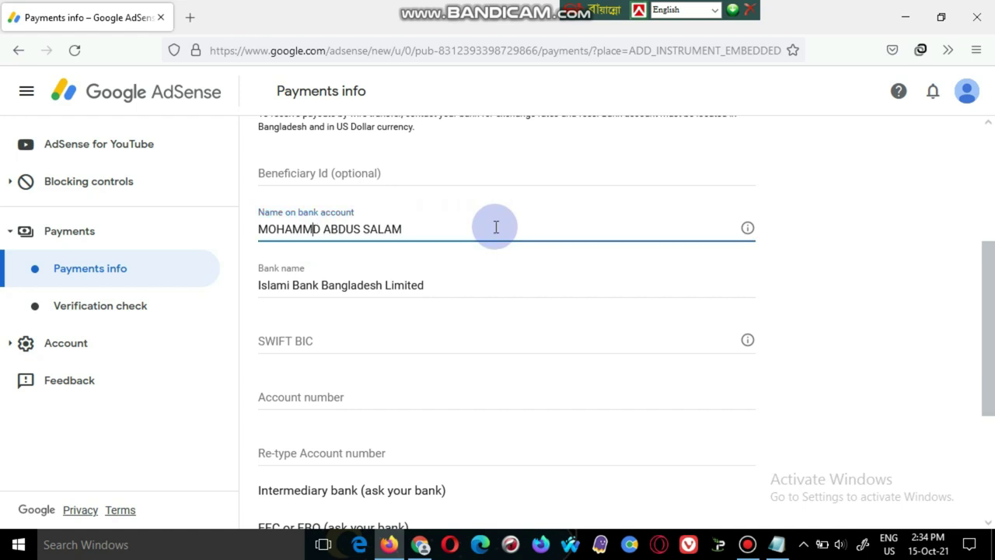
type("A")
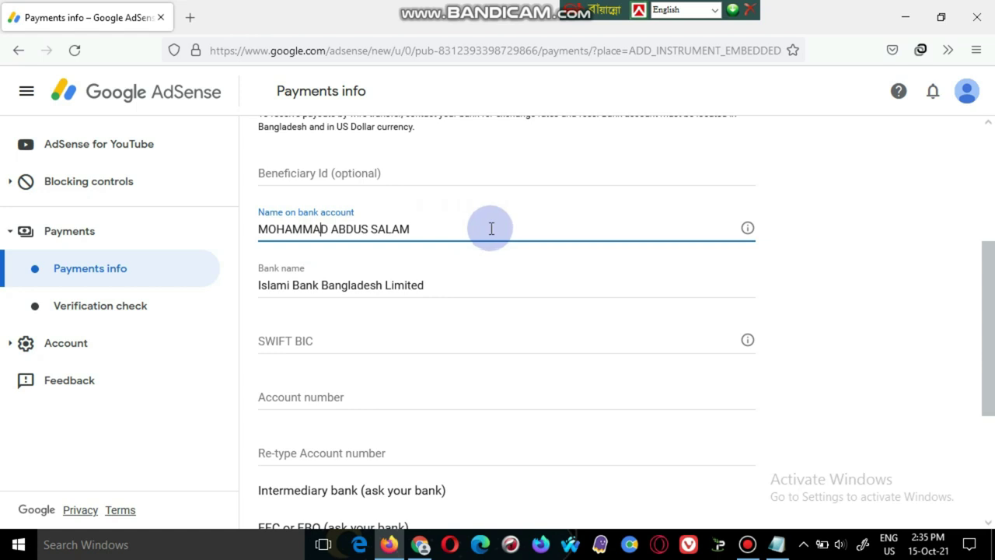
- Copy the SWIFT code IBBLBDDH from the bank details note in Notepad and paste it as the SWIFT BIC in the AdSense form
scroll(462, 250, "down", 2)
left_click(299, 262)
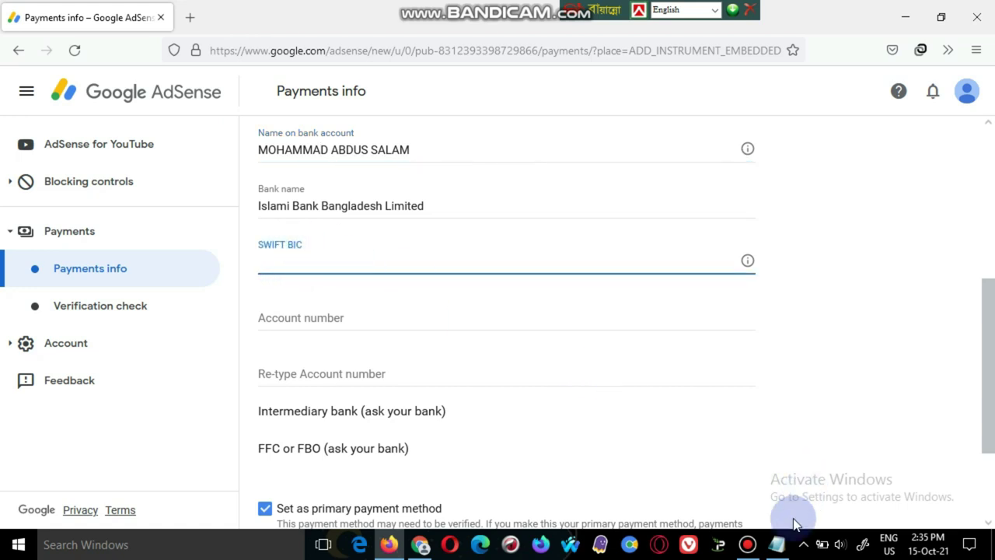
mouse_move(777, 543)
left_click(773, 479)
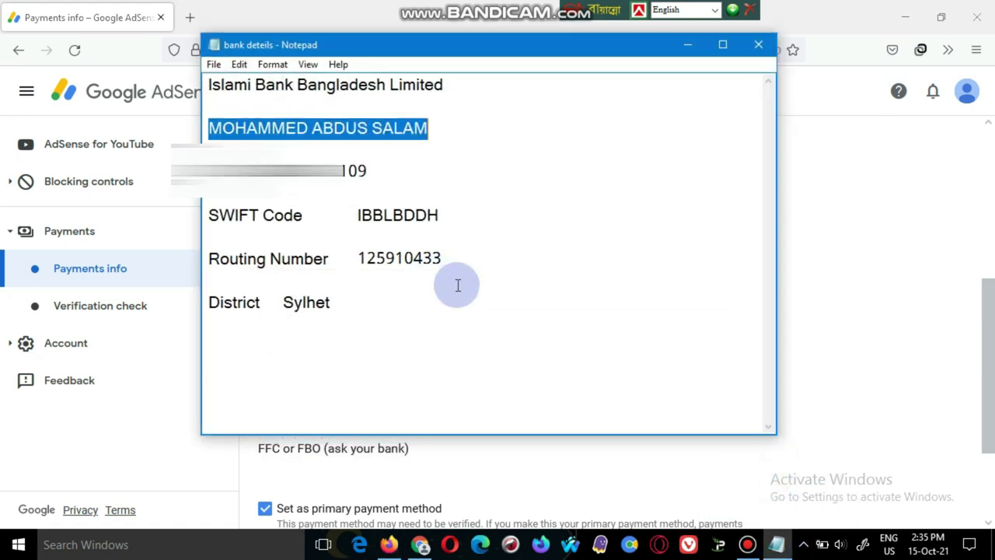
left_click_drag(440, 212, 368, 210)
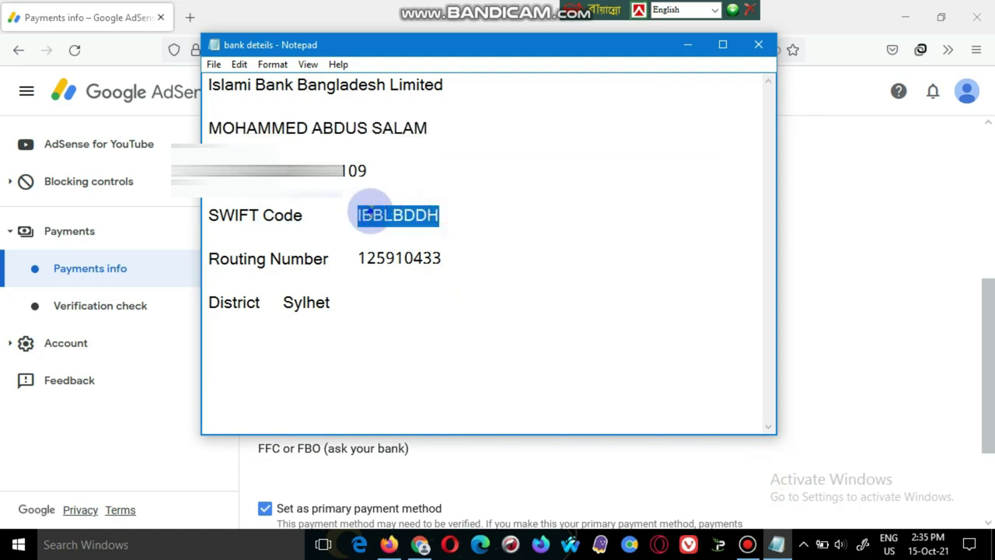
right_click(369, 212)
left_click(406, 262)
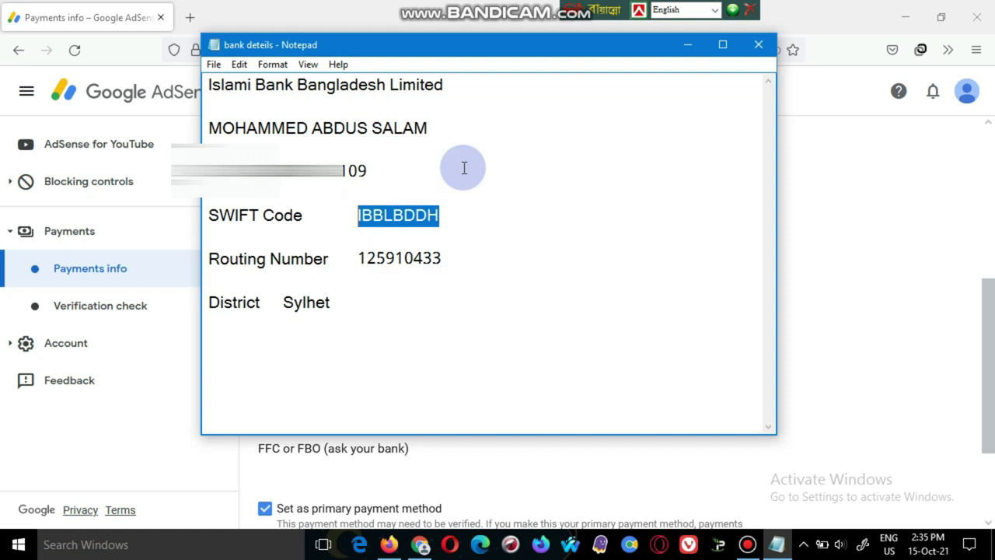
left_click(688, 46)
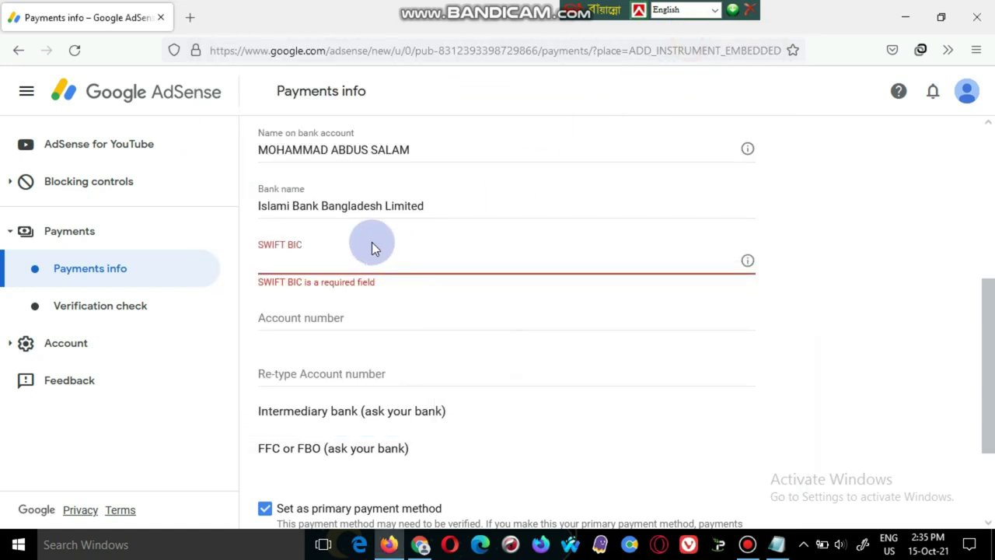
right_click(337, 258)
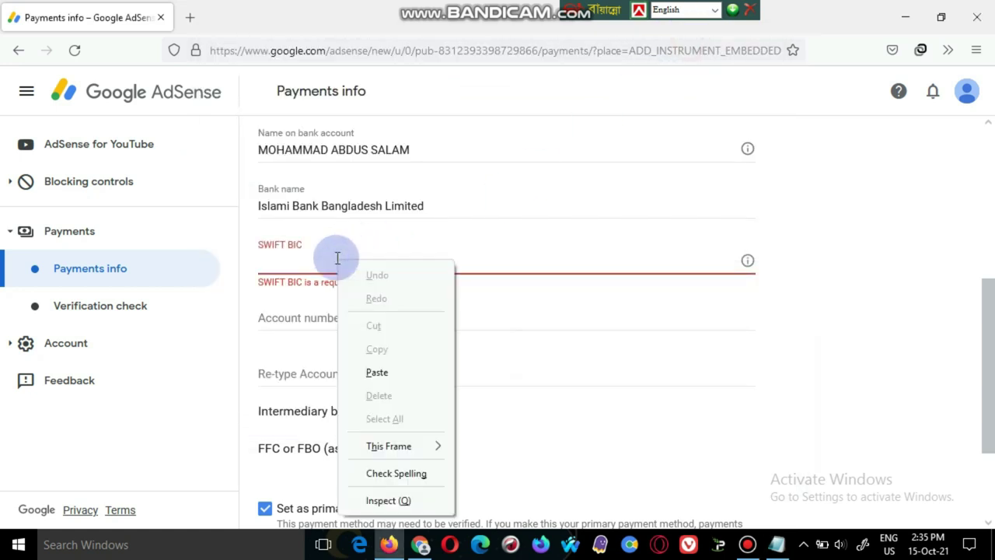
left_click(381, 373)
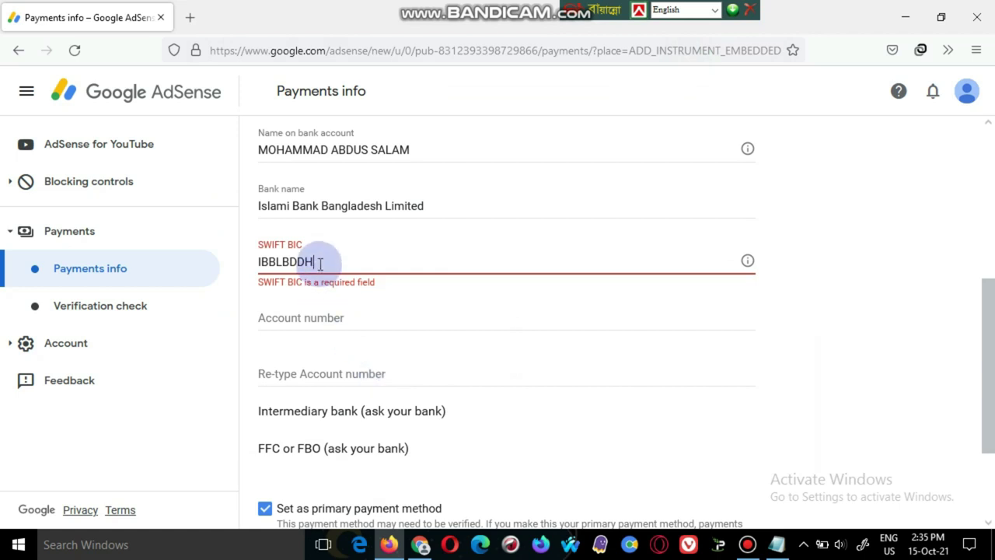
- Switch to the bank details note in Notepad and copy the bank account number for the form's account number field
left_click(321, 321)
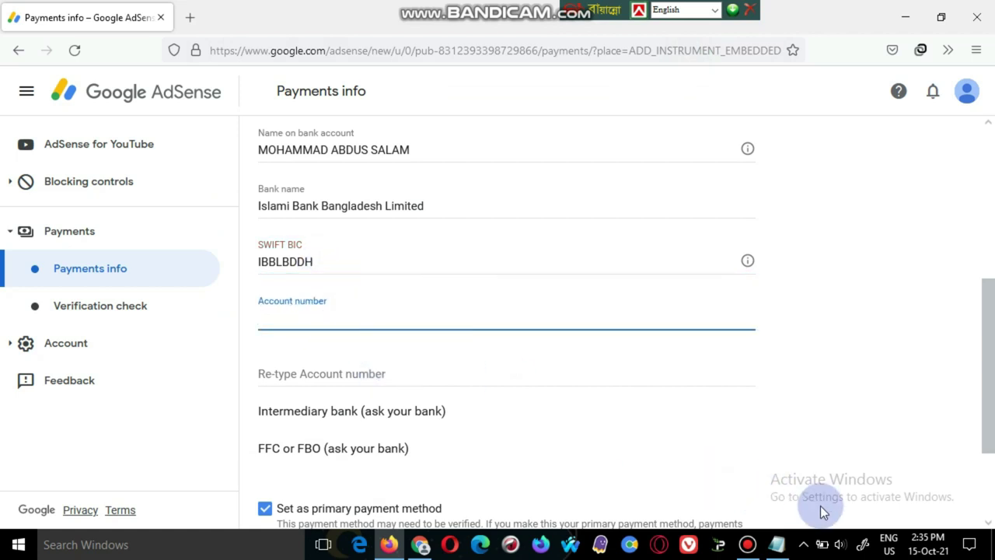
mouse_move(778, 546)
left_click(769, 503)
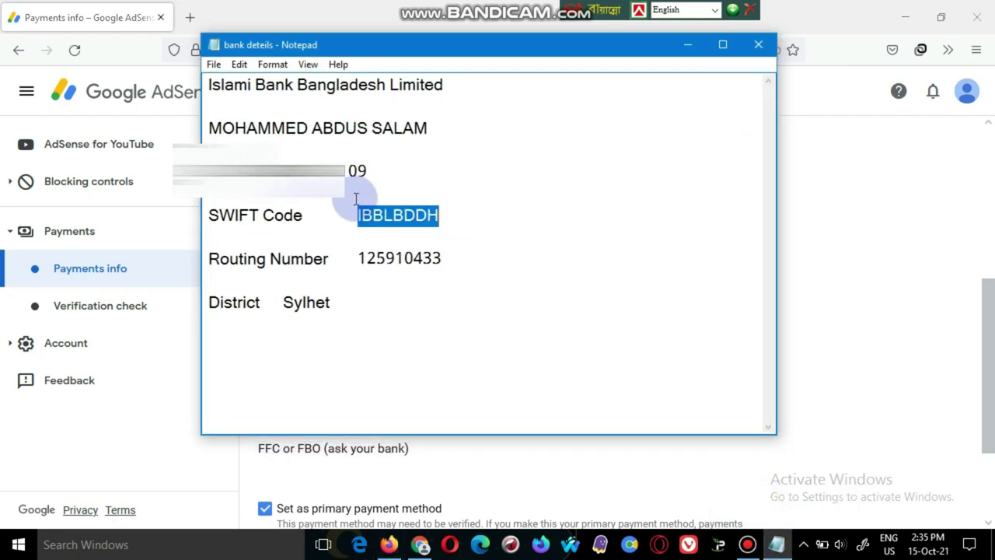
left_click_drag(367, 171, 208, 171)
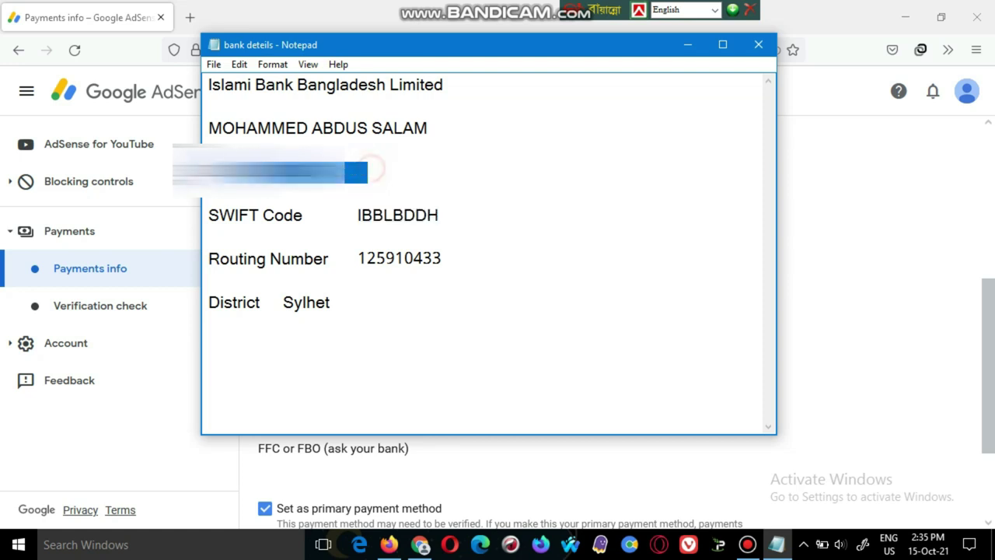
right_click(241, 171)
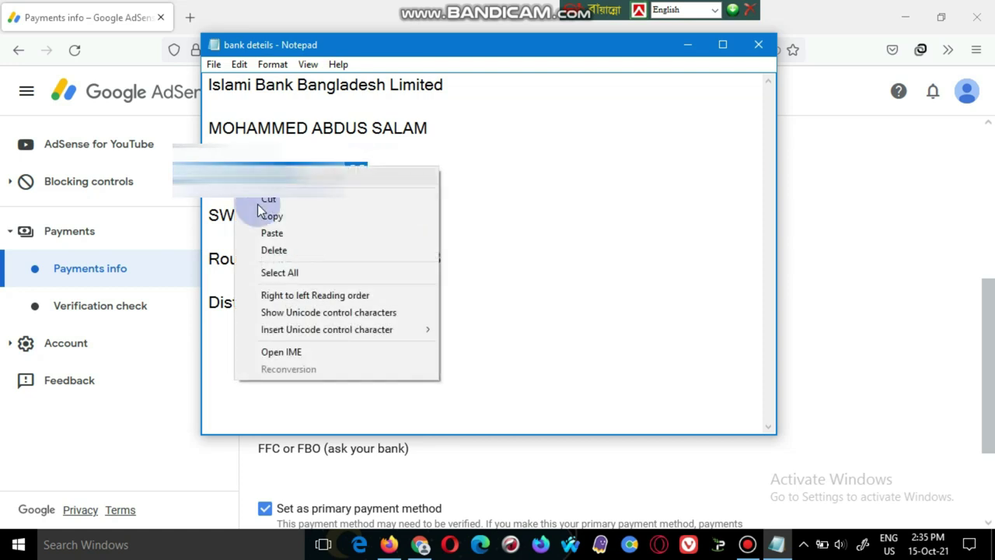
left_click(277, 216)
mouse_move(747, 544)
left_click(748, 471)
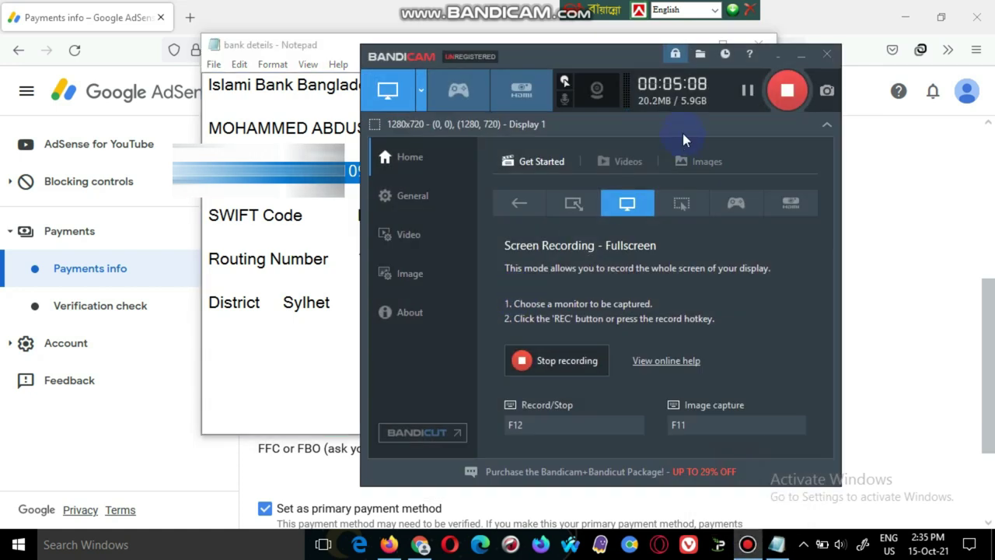
left_click(801, 54)
- Return to the AdSense form and paste the copied account number as both the account number and its re-typed confirmation
left_click(688, 44)
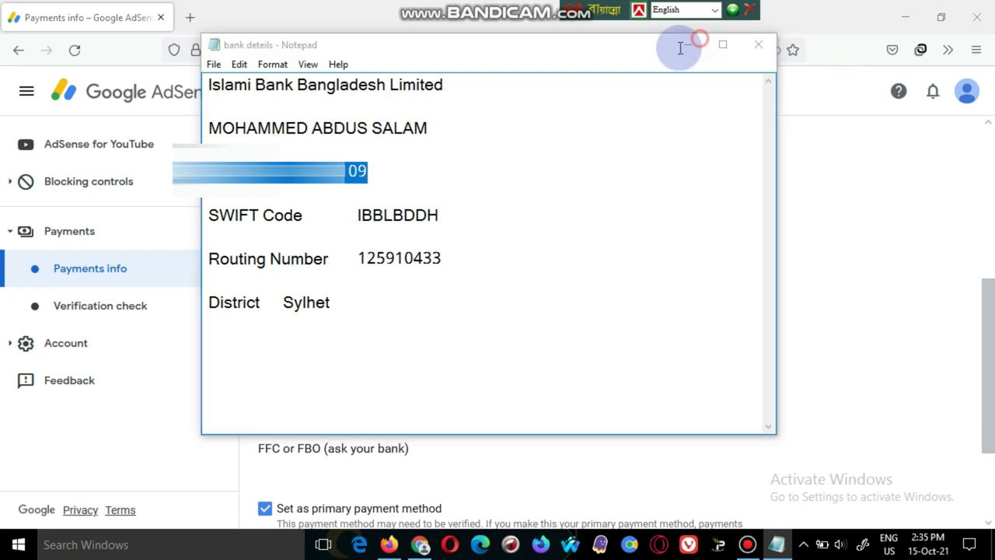
right_click(334, 309)
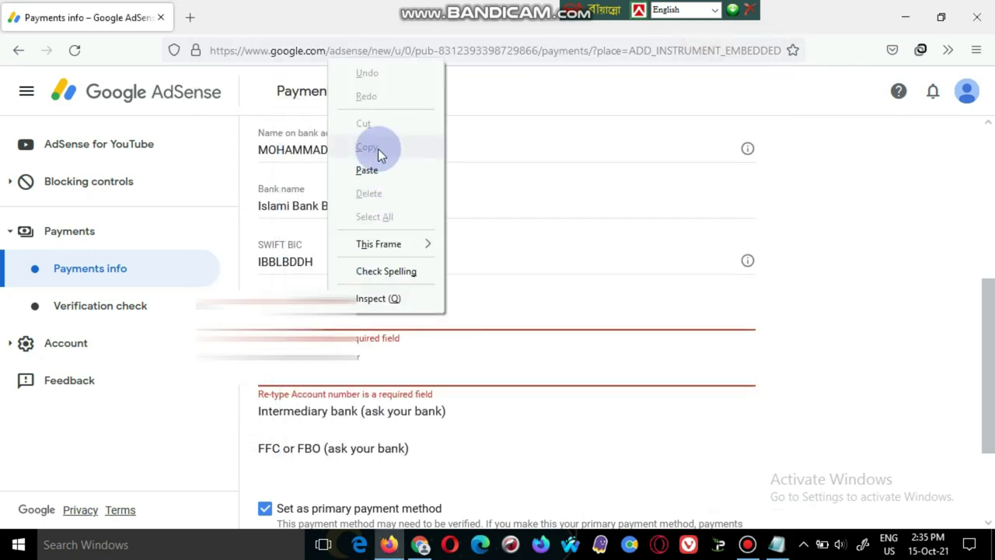
left_click(367, 170)
left_click(394, 366)
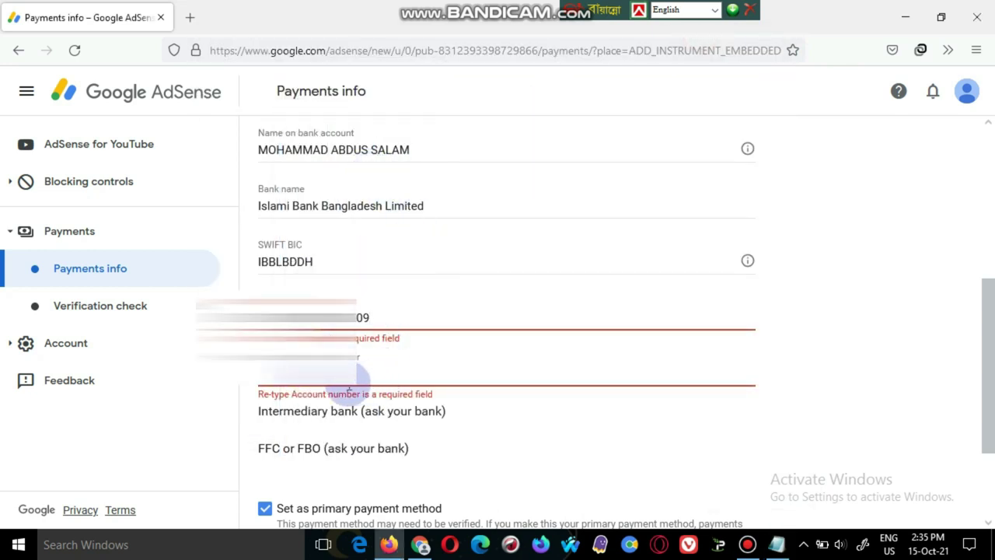
right_click(300, 381)
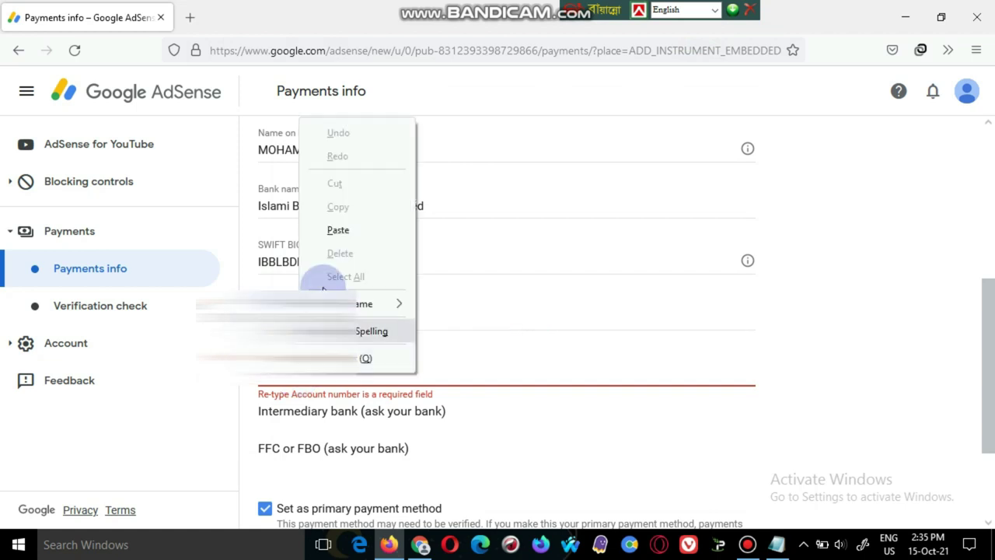
left_click(334, 229)
- Review the completed bank details form and save the wire transfer payment method
scroll(455, 366, "down", 2)
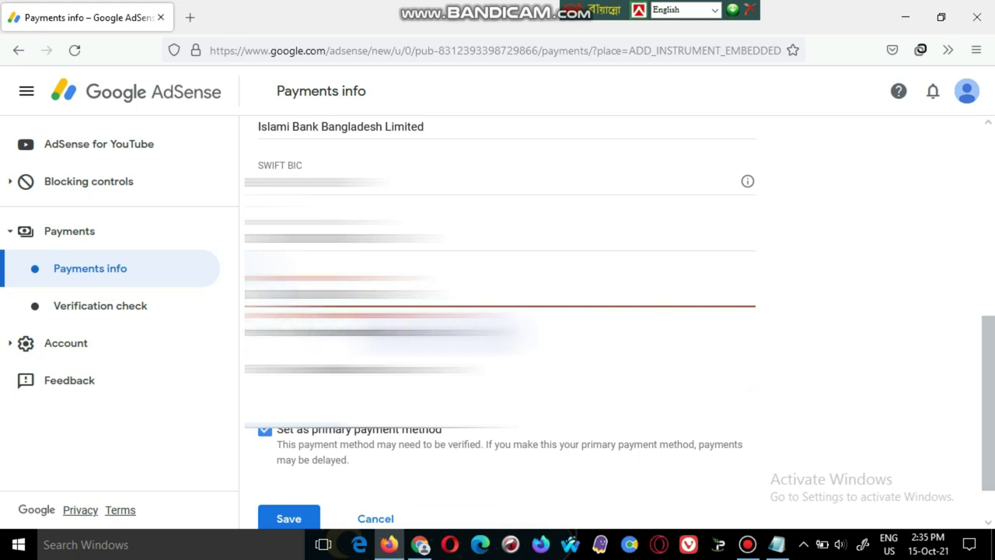
scroll(498, 312, "down", 1)
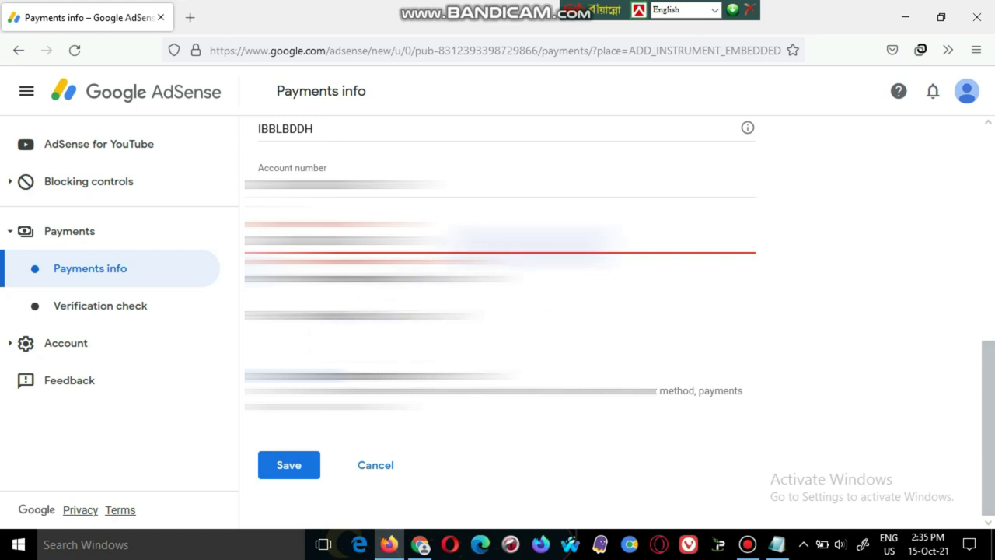
left_click(447, 173)
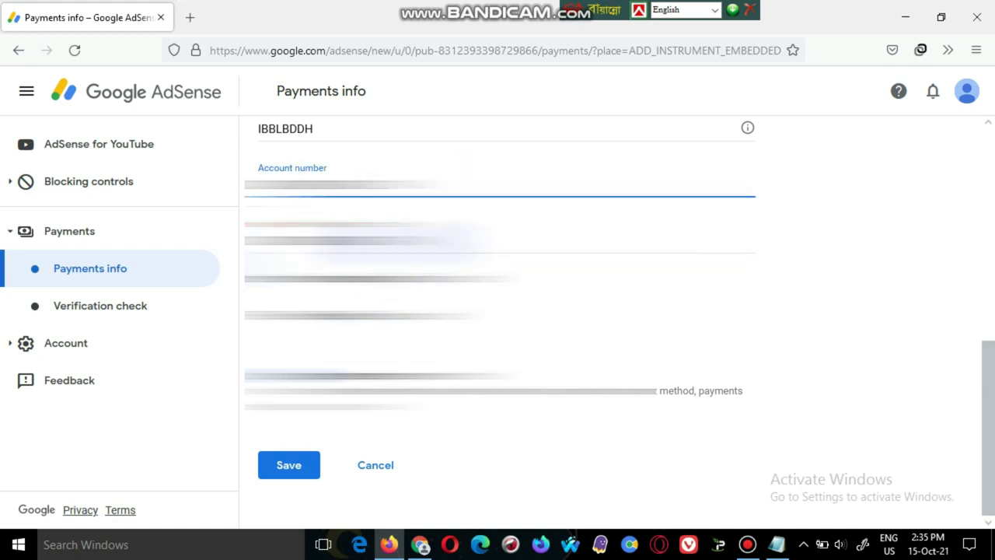
scroll(498, 311, "up", 4)
scroll(497, 326, "down", 4)
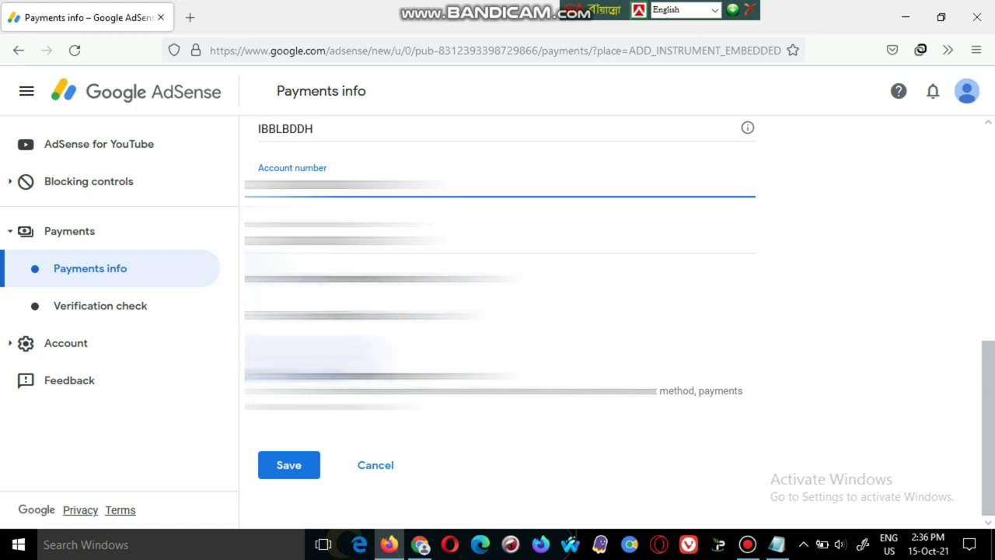
left_click(280, 468)
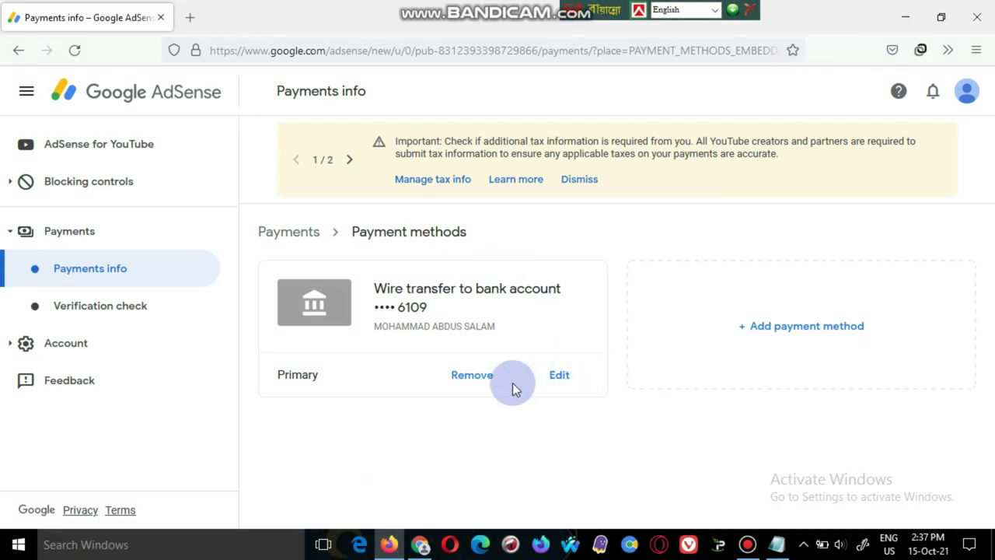
- Open the saved wire transfer payment method for editing and view the hint for the name on the bank account
left_click(556, 376)
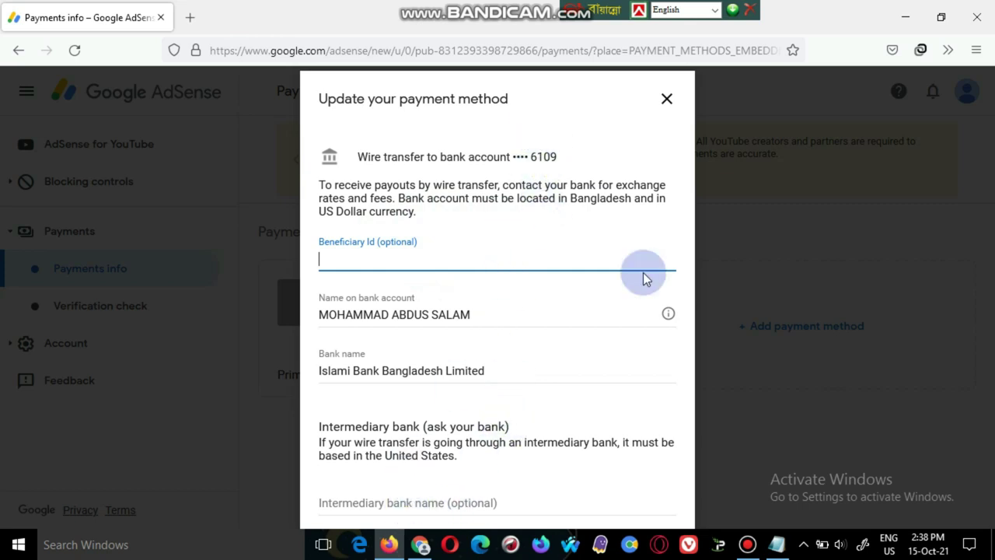
mouse_move(673, 312)
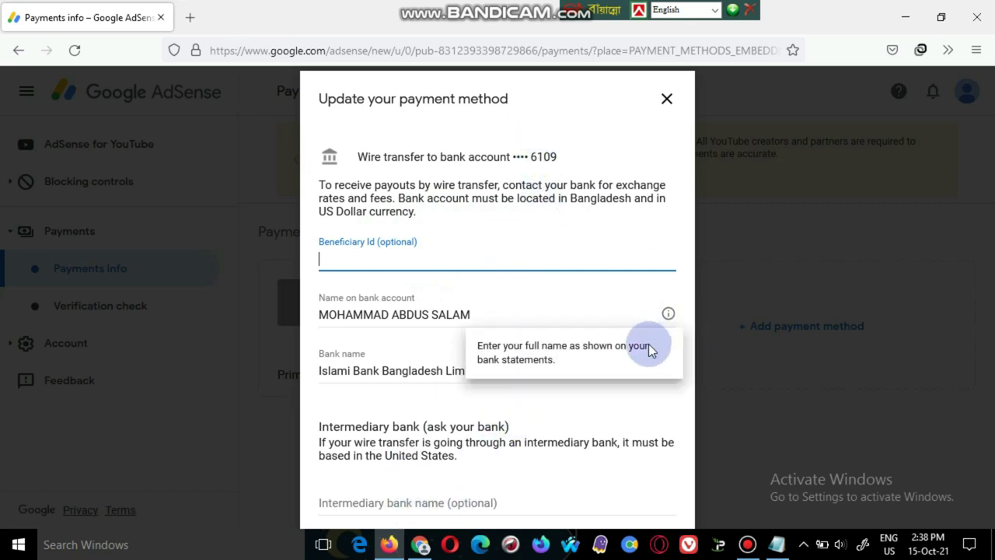